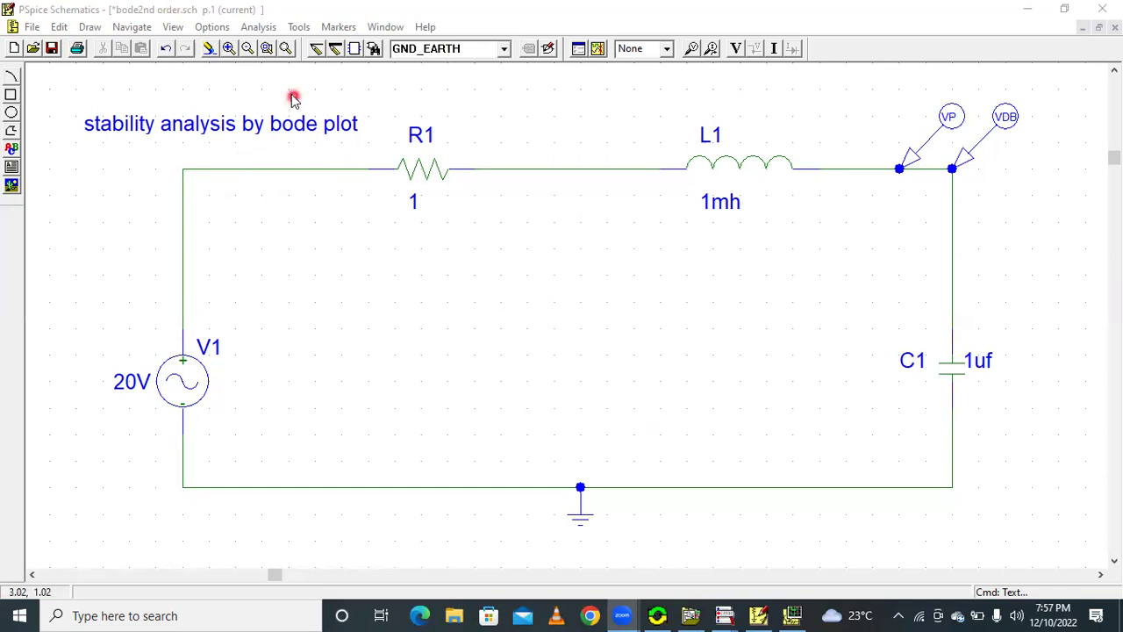
Step: Display both the name and value of the ACMAG attribute on source V1
click(196, 372)
double_click(195, 372)
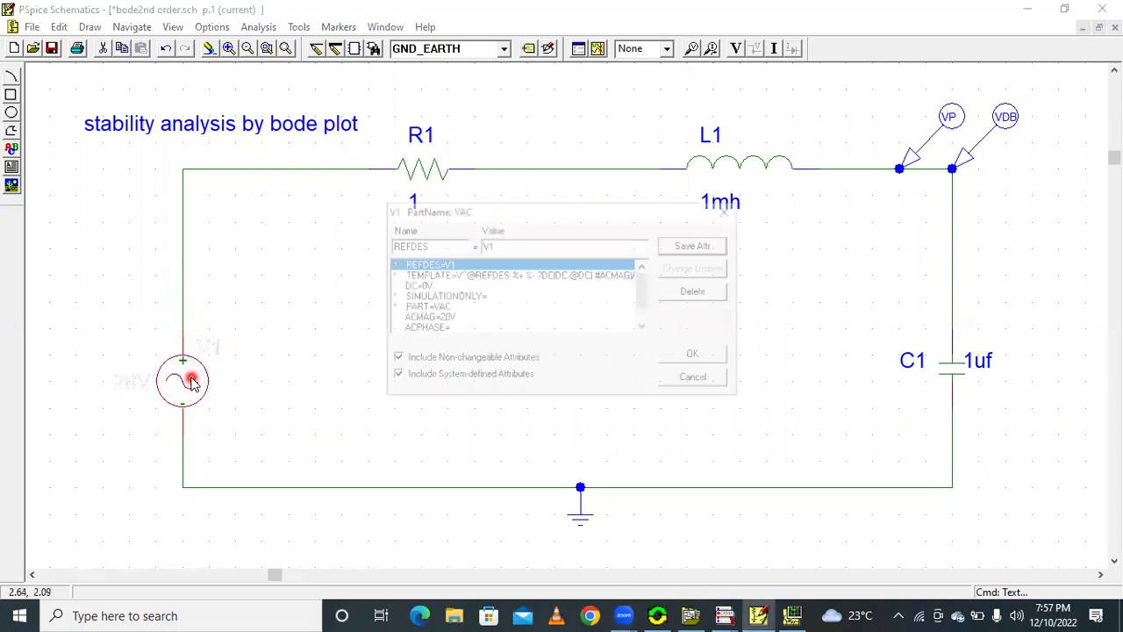
click(441, 317)
click(690, 265)
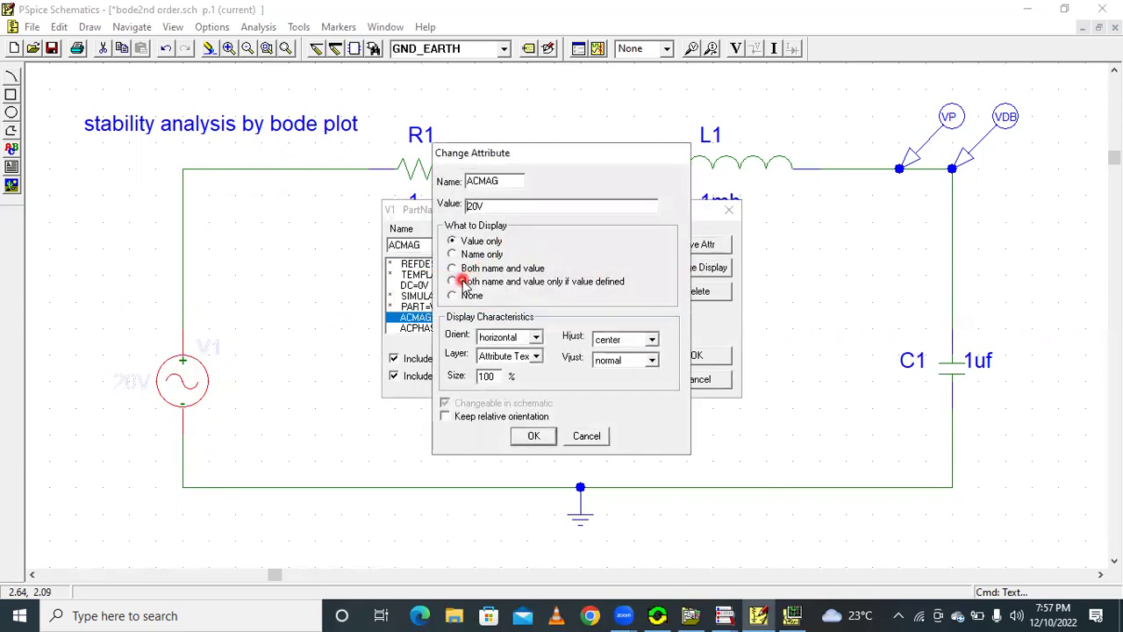
click(452, 269)
click(534, 436)
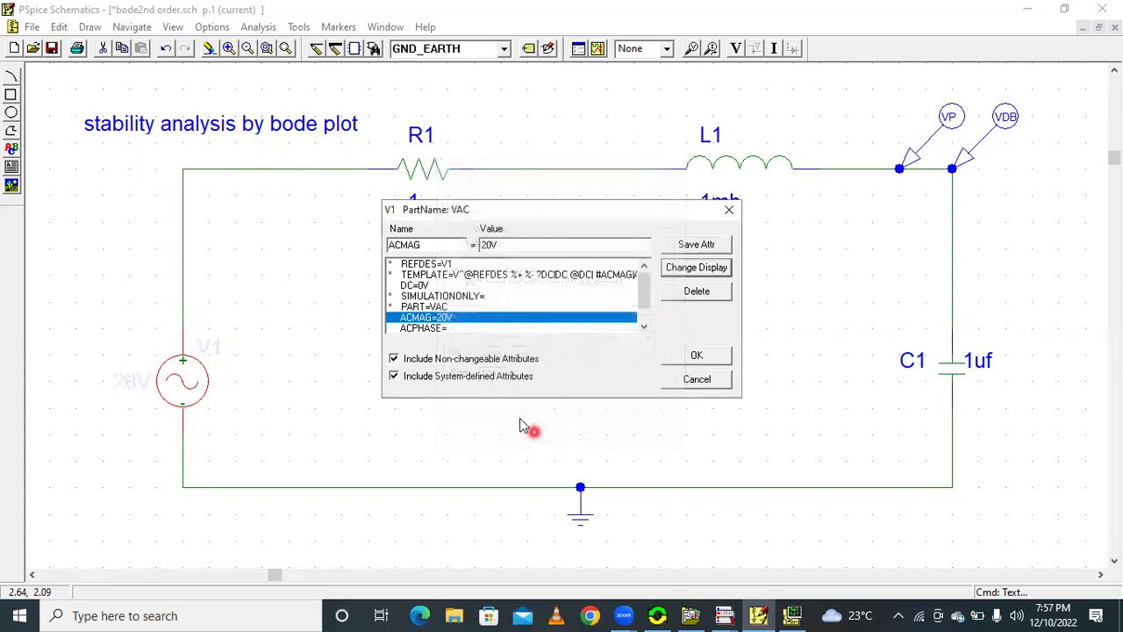
click(697, 354)
Step: Move V1's ACMAG label clear of the source symbol to just above it, beside the vertical wire
click(115, 382)
drag(115, 382, 91, 304)
click(352, 357)
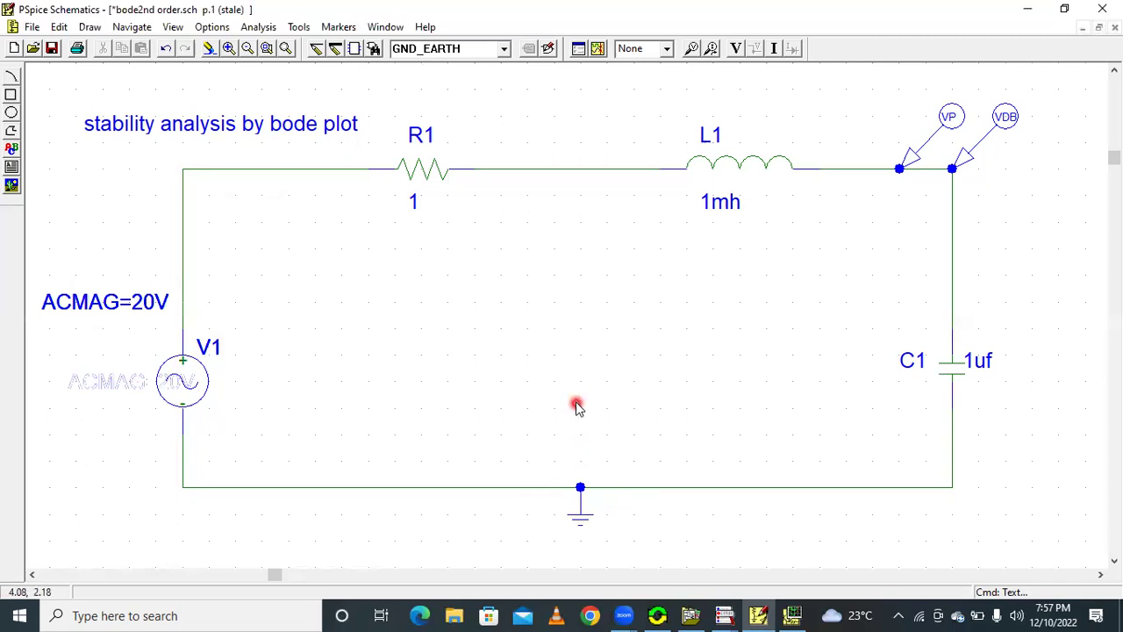
Step: Try to place an advanced vdb (dB magnitude of voltage) marker at the node between L1 and C1
click(346, 27)
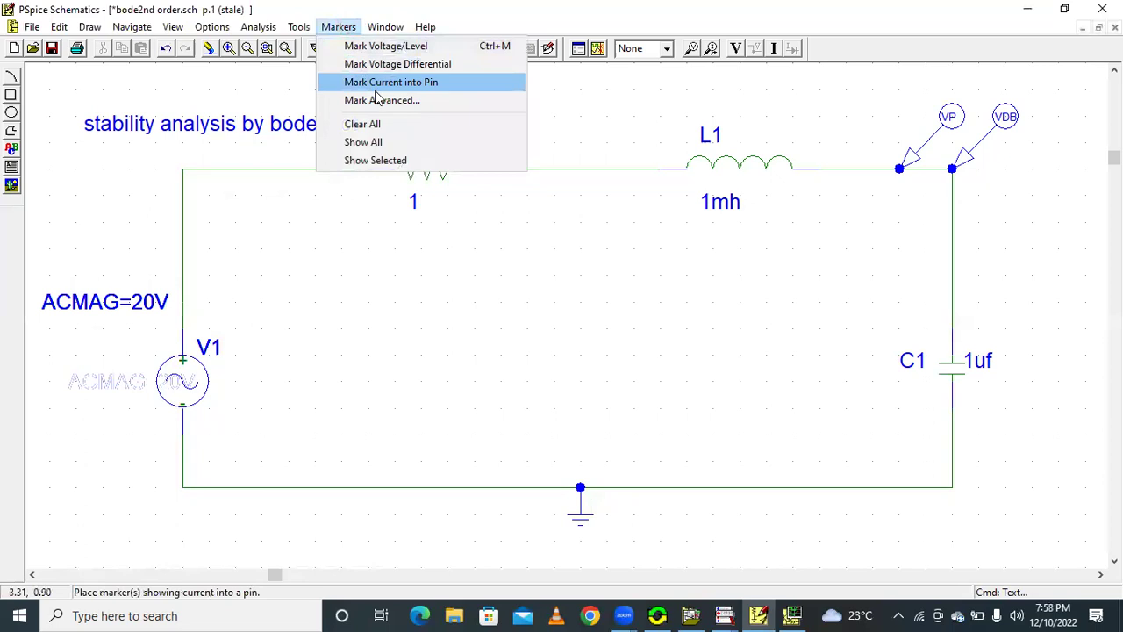
click(383, 103)
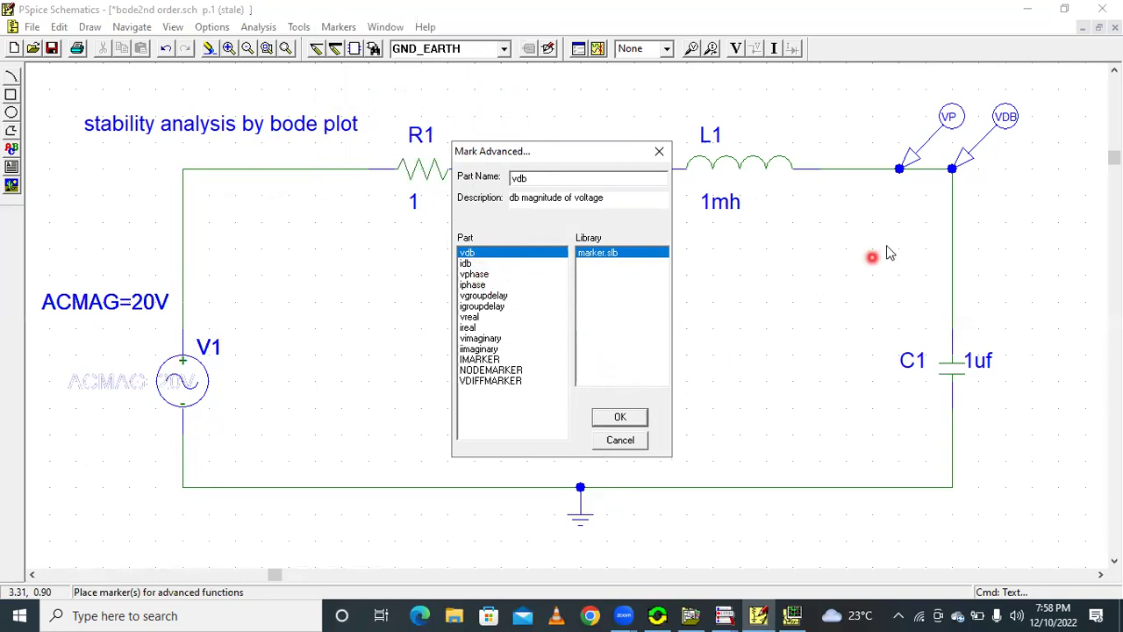
click(623, 421)
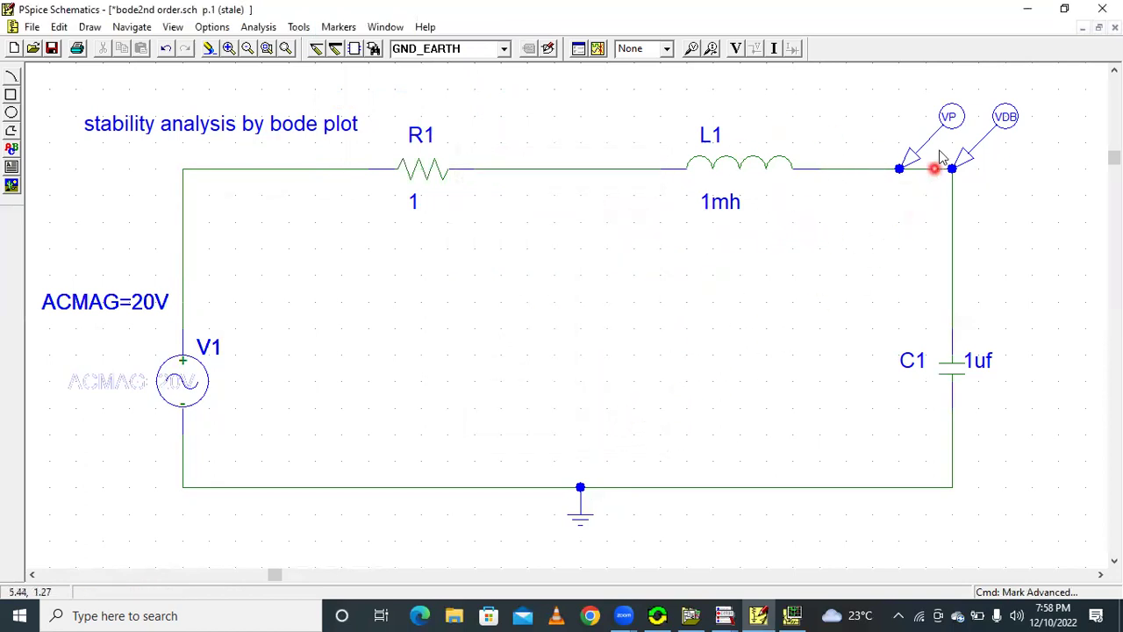
click(956, 181)
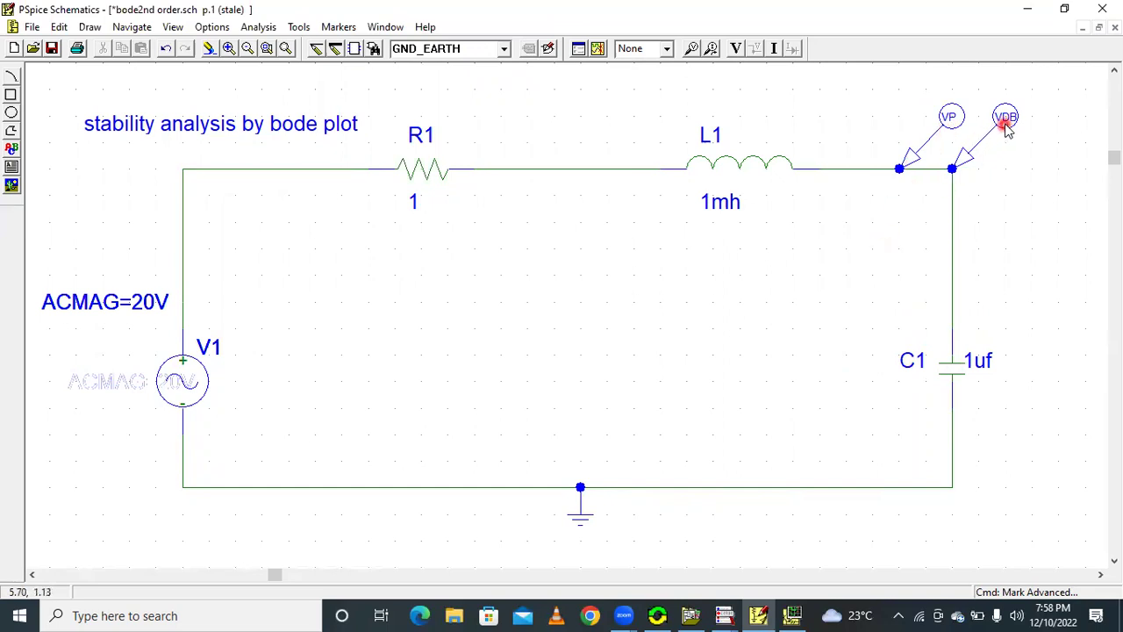
Step: Color the VP marker green and the VDB marker red
click(950, 121)
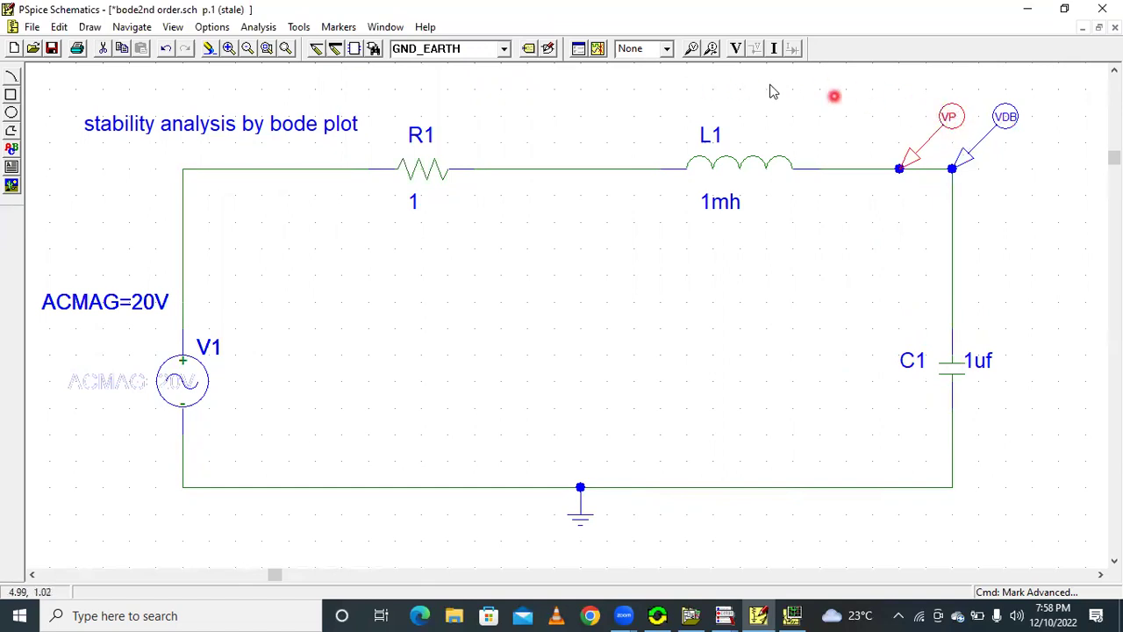
click(666, 49)
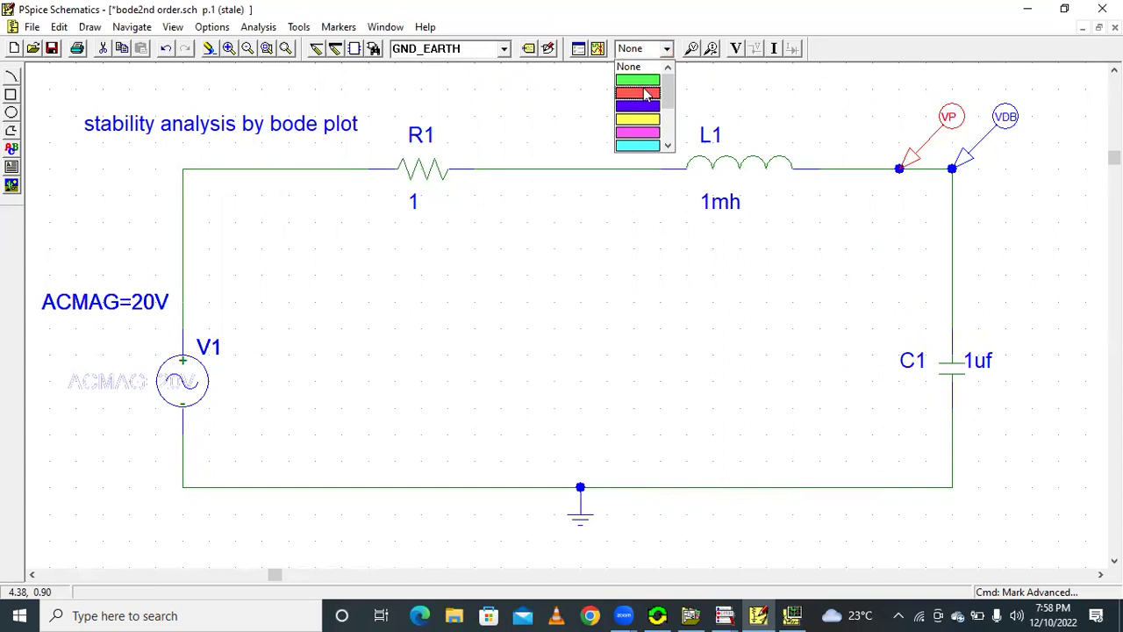
click(648, 80)
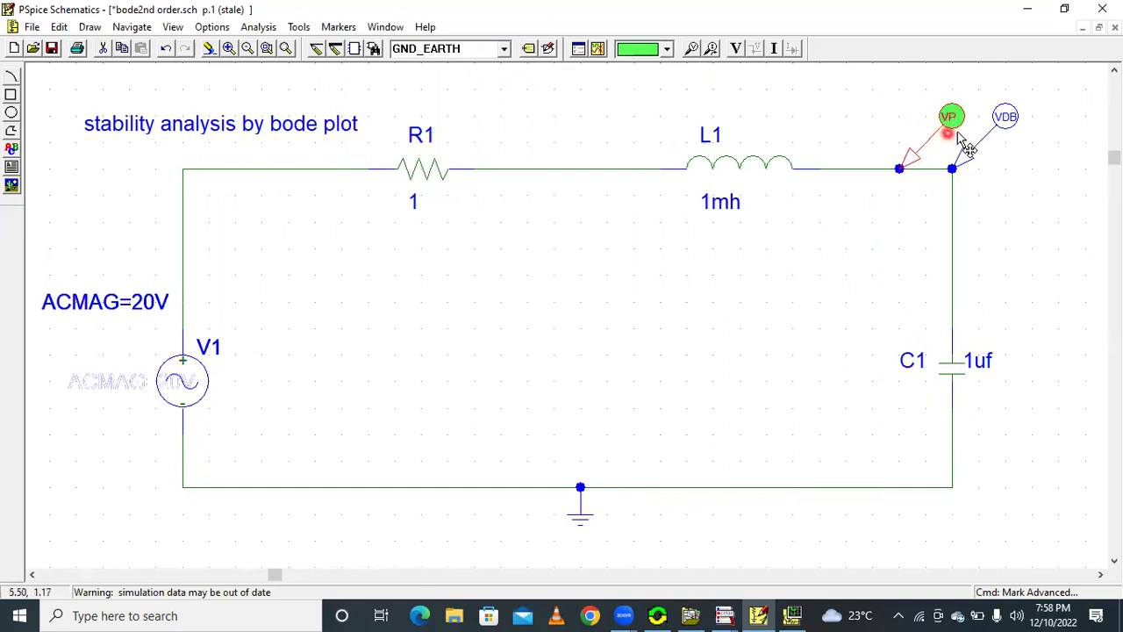
click(1006, 118)
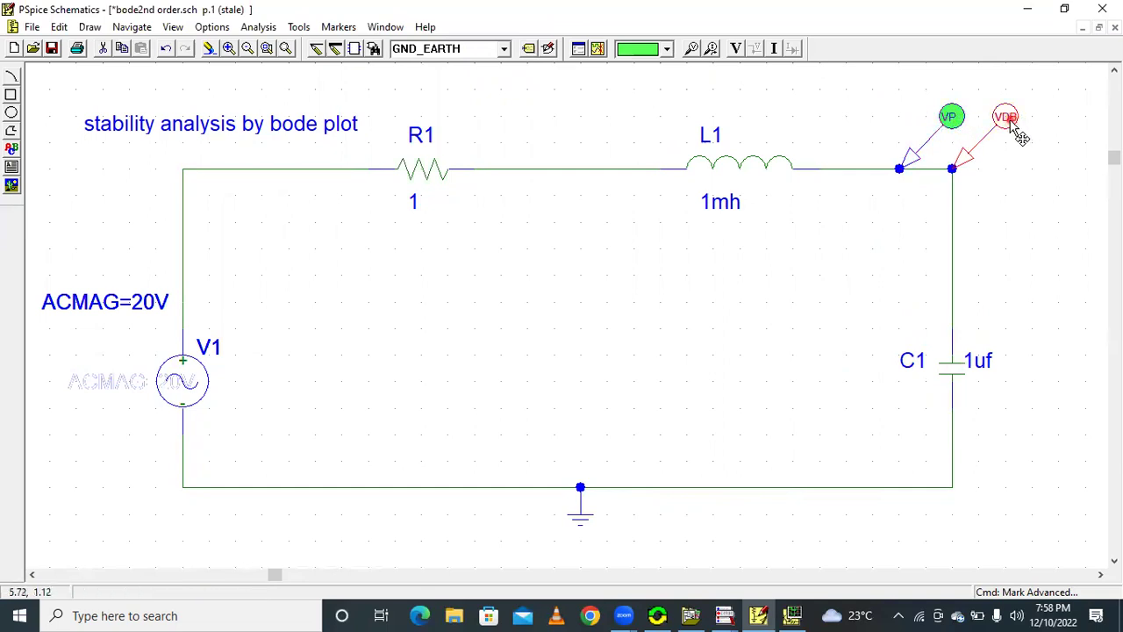
click(666, 50)
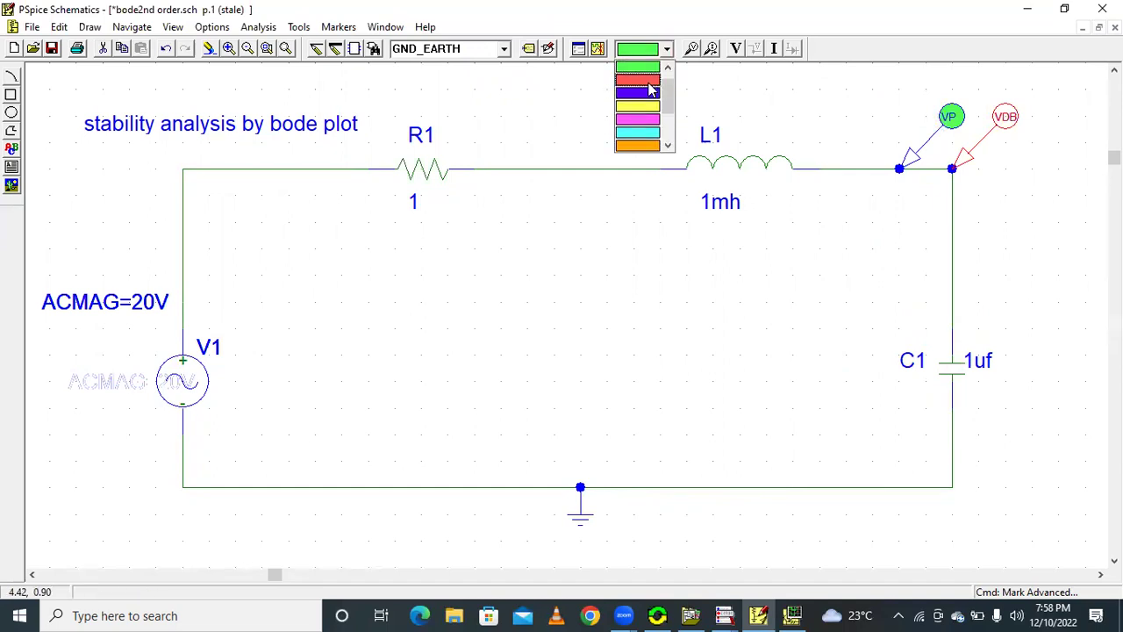
click(649, 80)
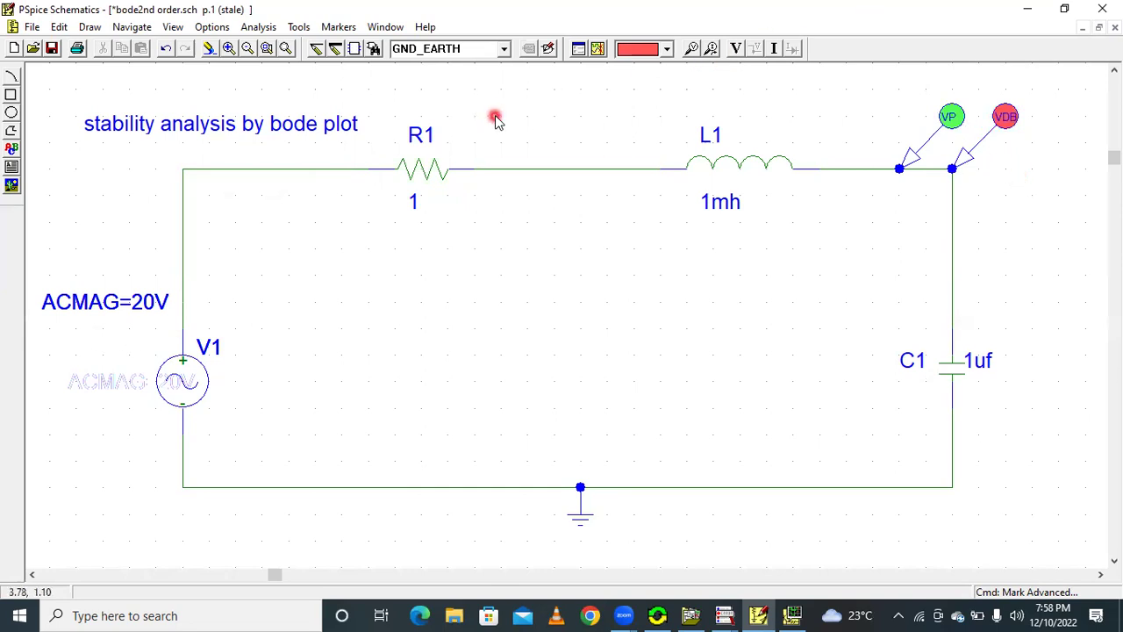
Step: Confirm the decade AC sweep with 101 points per decade from 10 to 10000K, and simulate the circuit, switching to the PSpice A/D plot
click(269, 31)
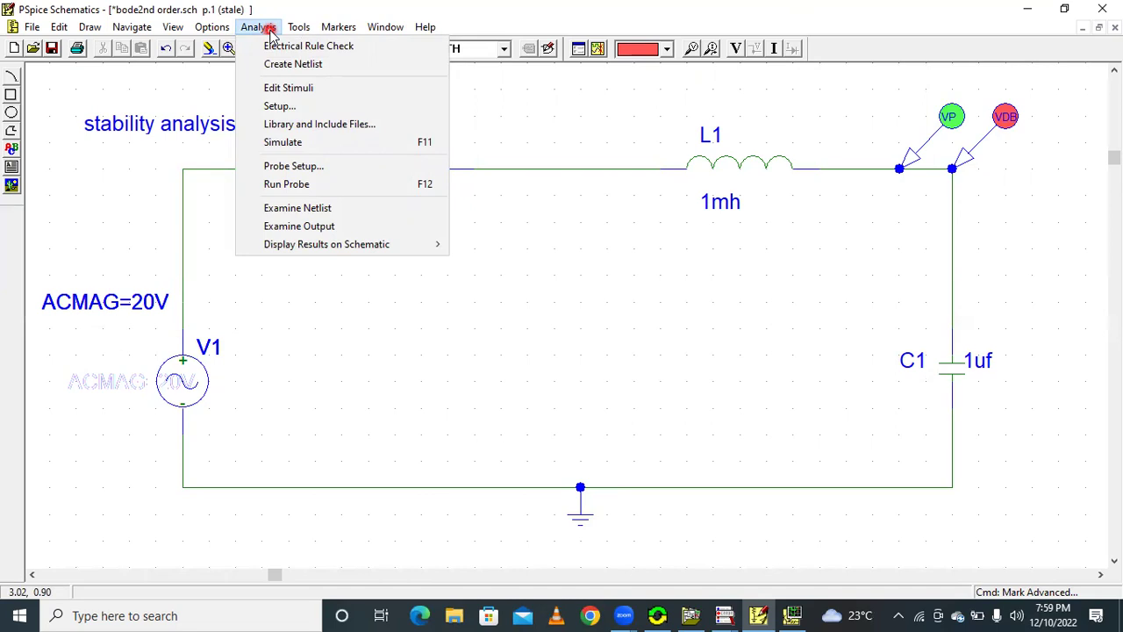
click(275, 106)
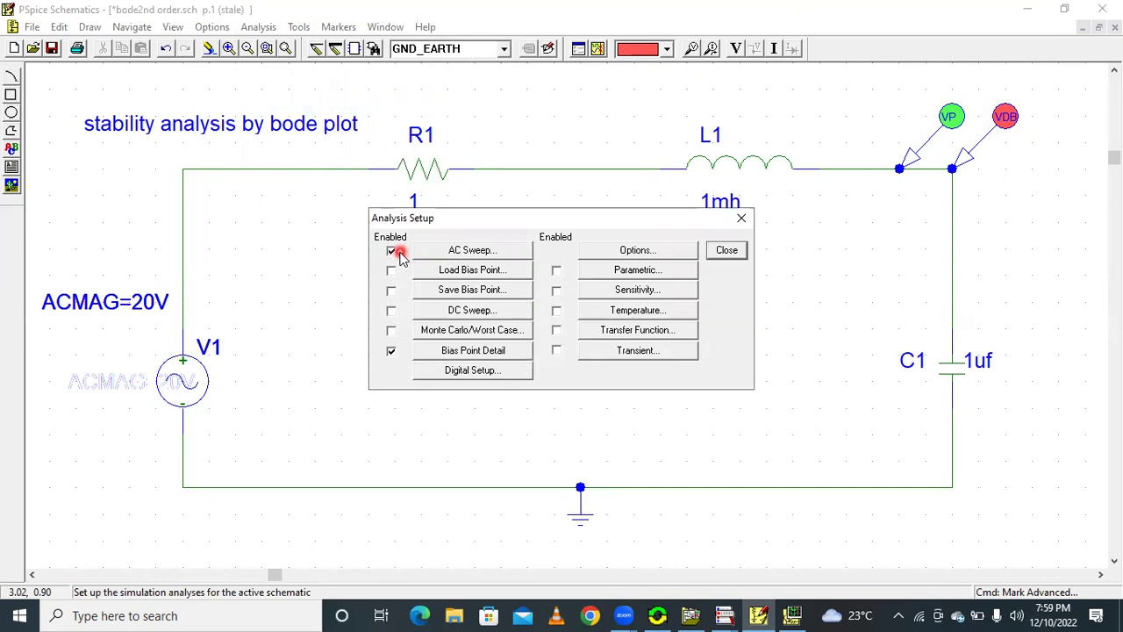
click(468, 252)
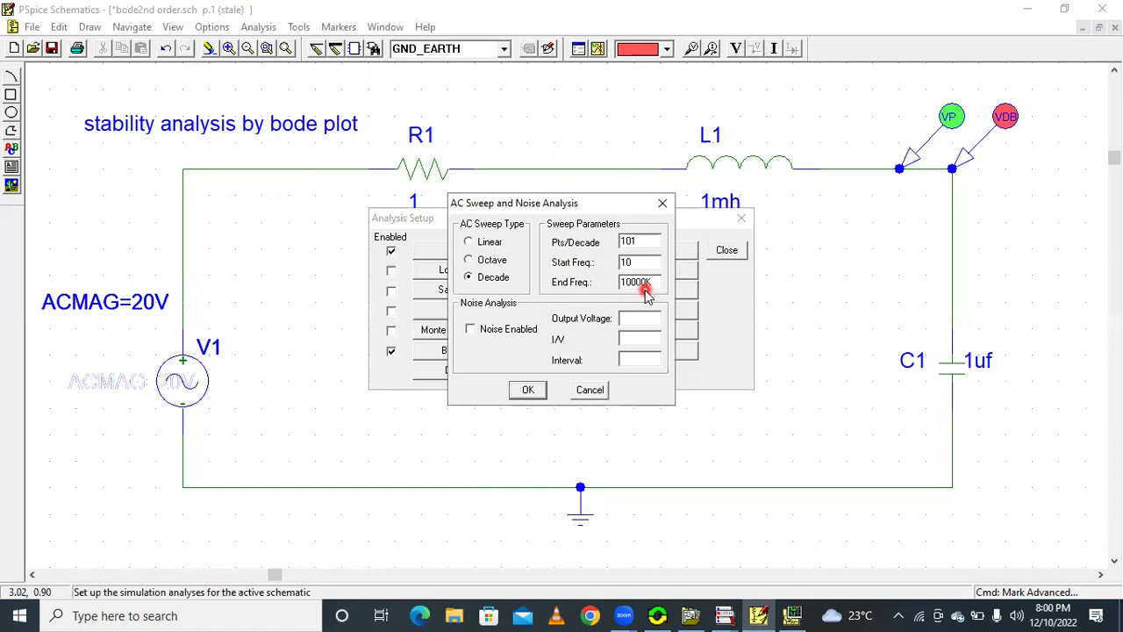
click(528, 390)
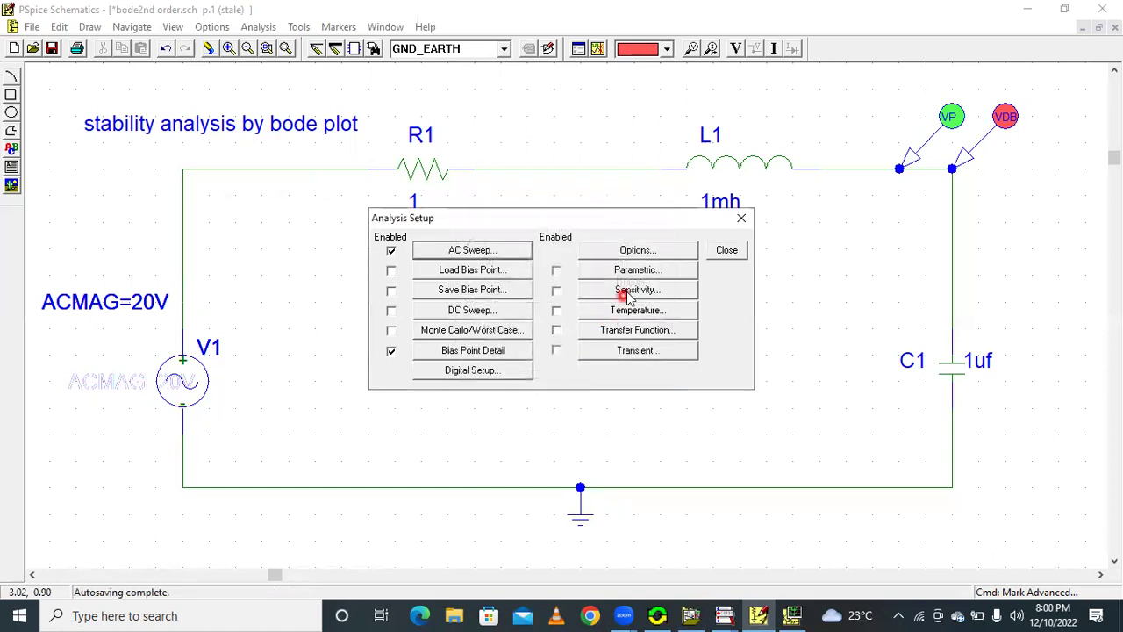
click(725, 250)
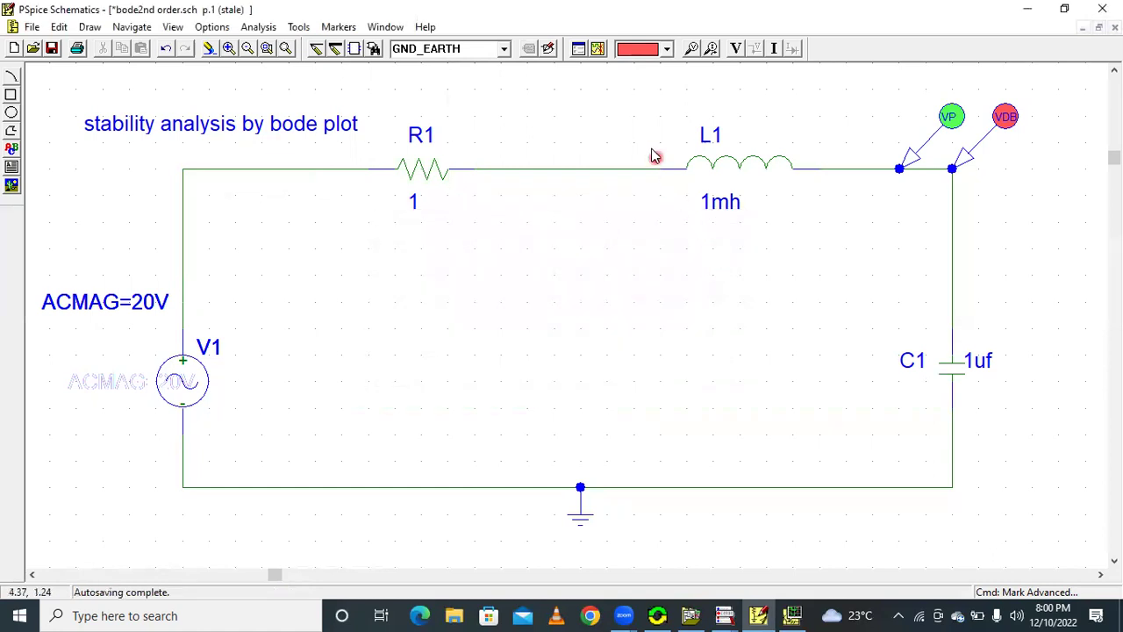
click(599, 50)
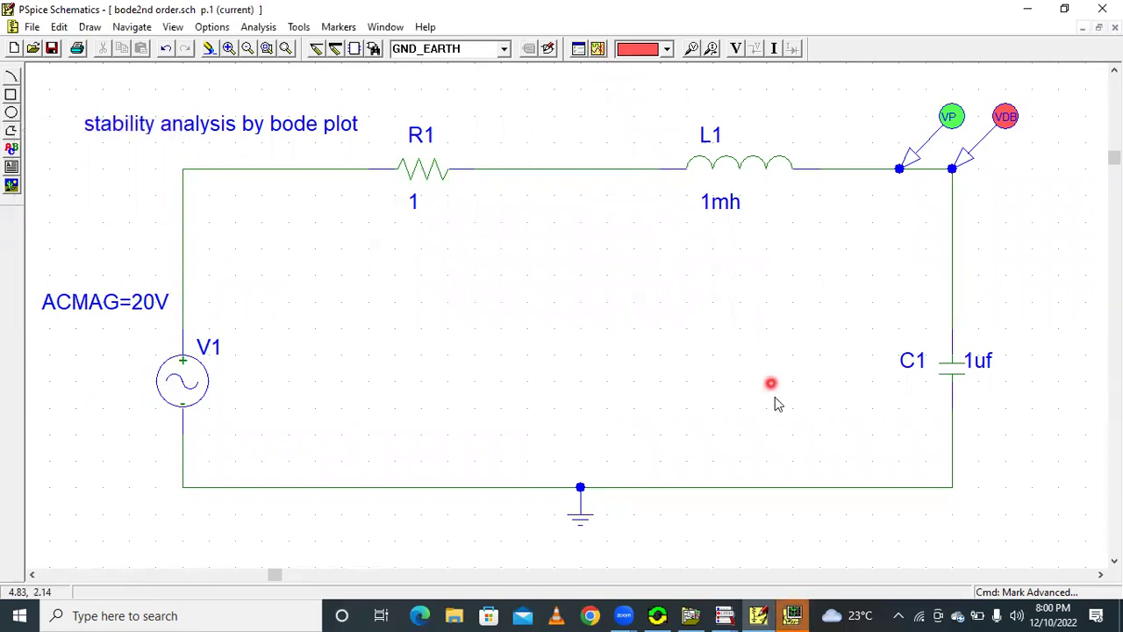
click(794, 614)
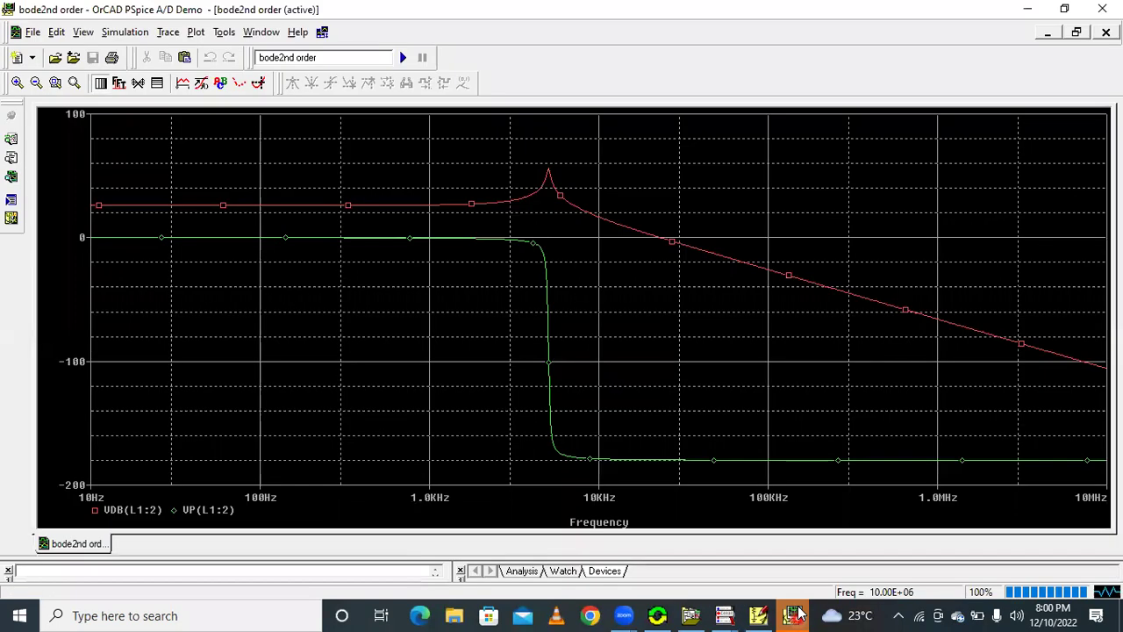
Step: Thicken the red VDB(L1:2) trace by giving it the fourth line width
right_click(422, 211)
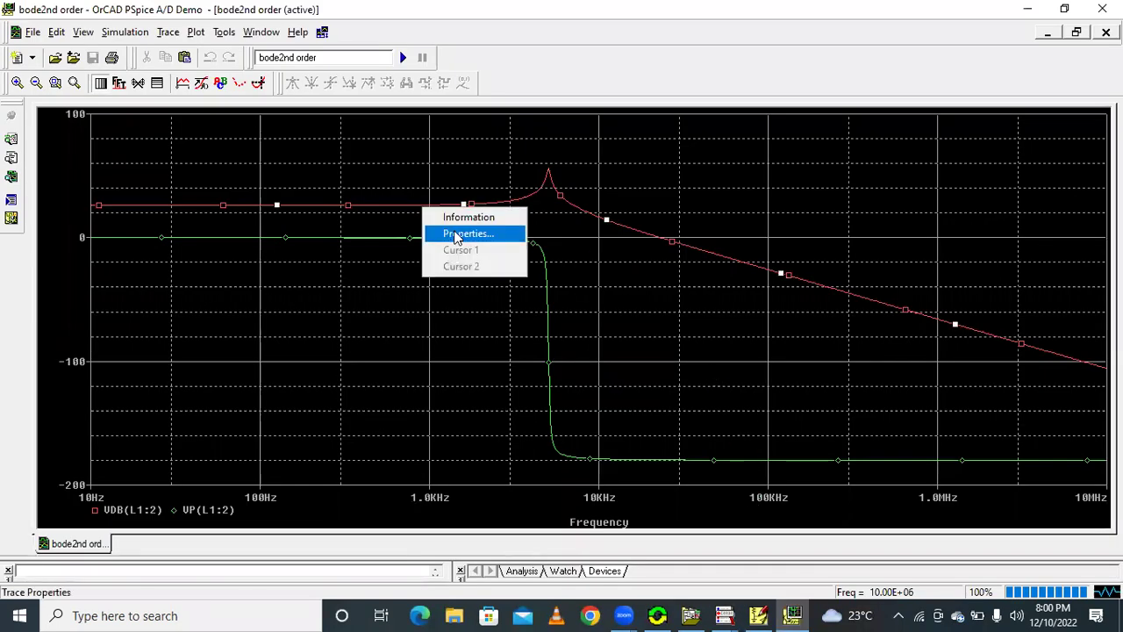
click(443, 233)
click(110, 141)
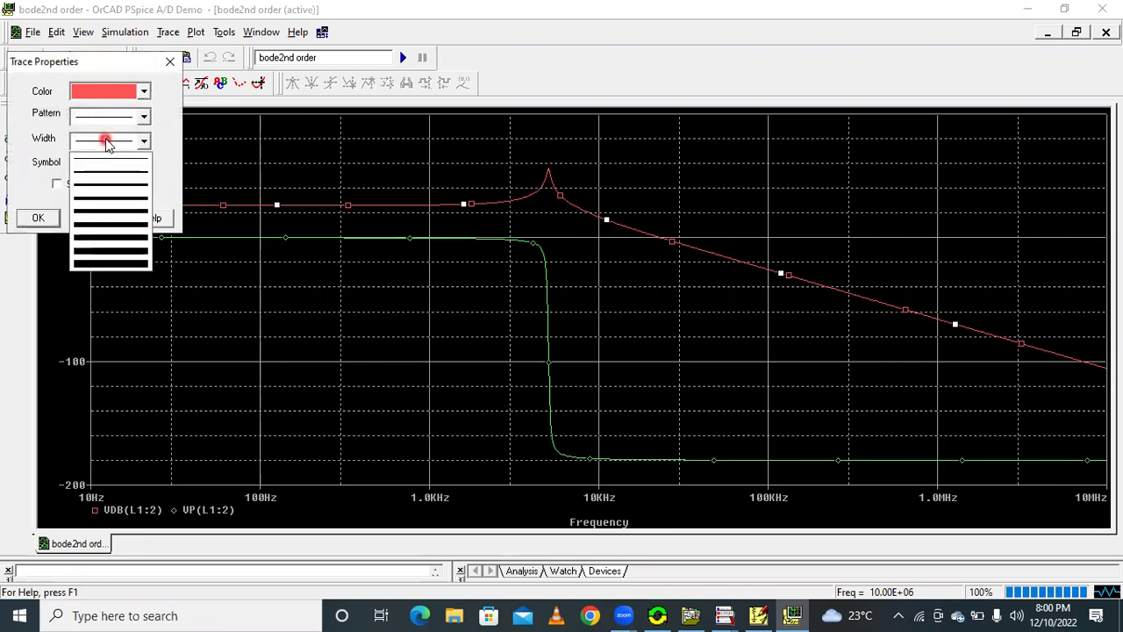
click(113, 199)
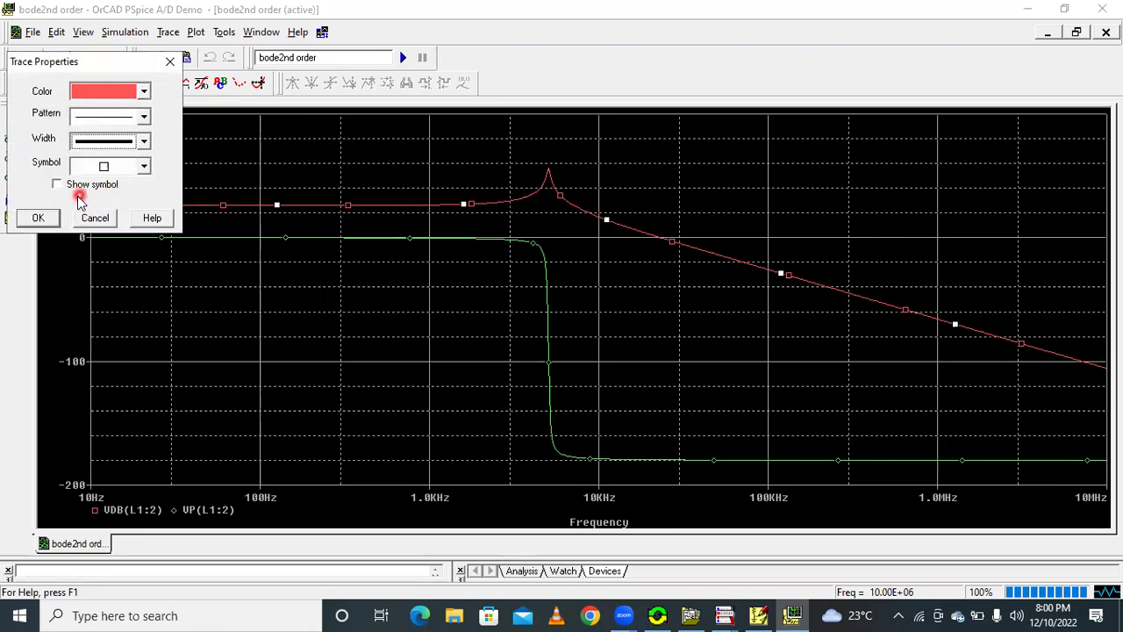
click(48, 218)
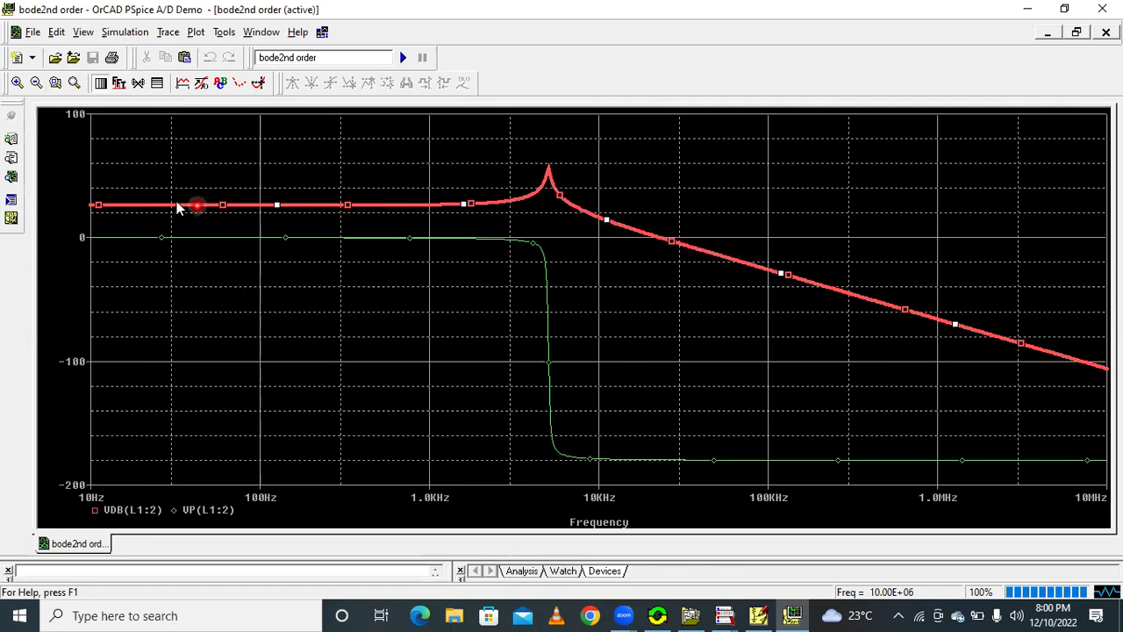
Step: Thicken the green VP(L1:2) trace by giving it the fourth line width
right_click(543, 269)
click(583, 294)
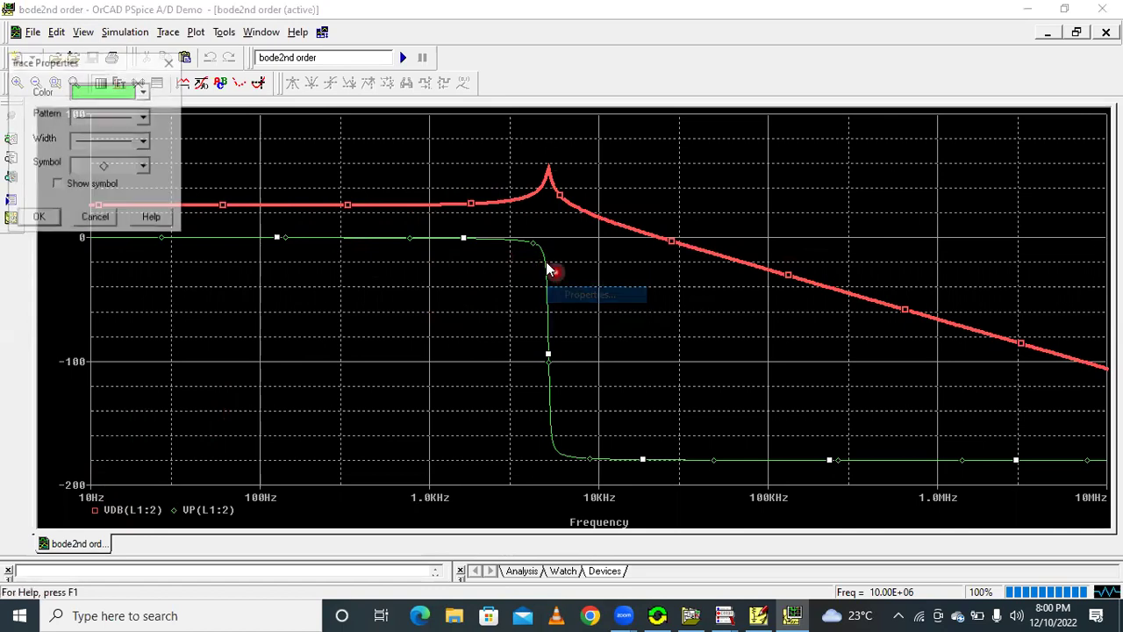
click(108, 140)
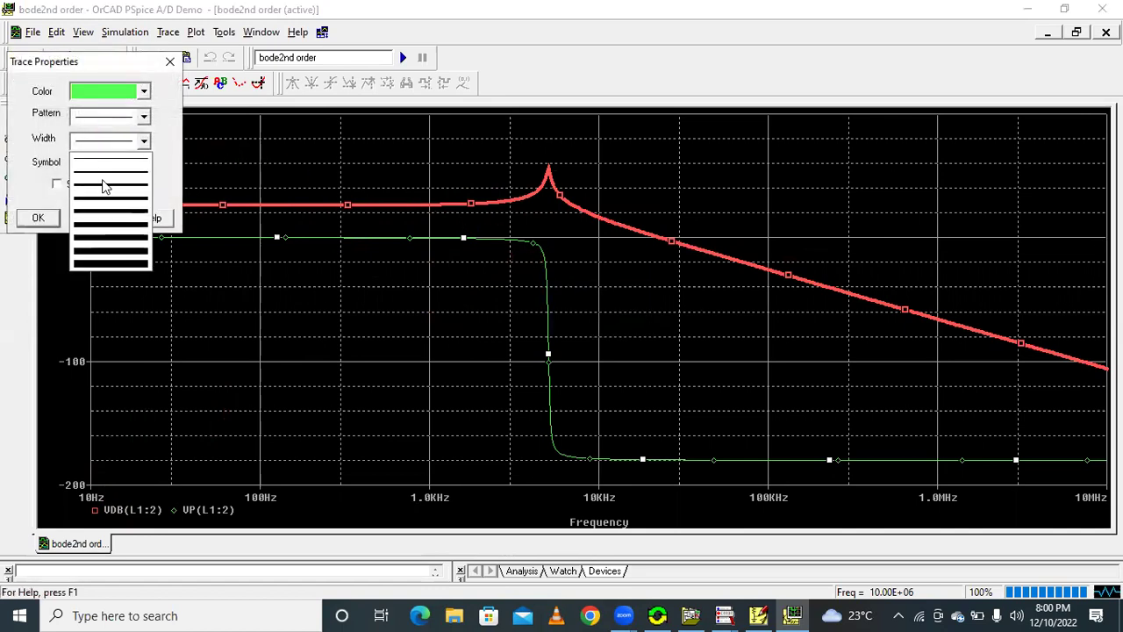
click(103, 200)
click(38, 218)
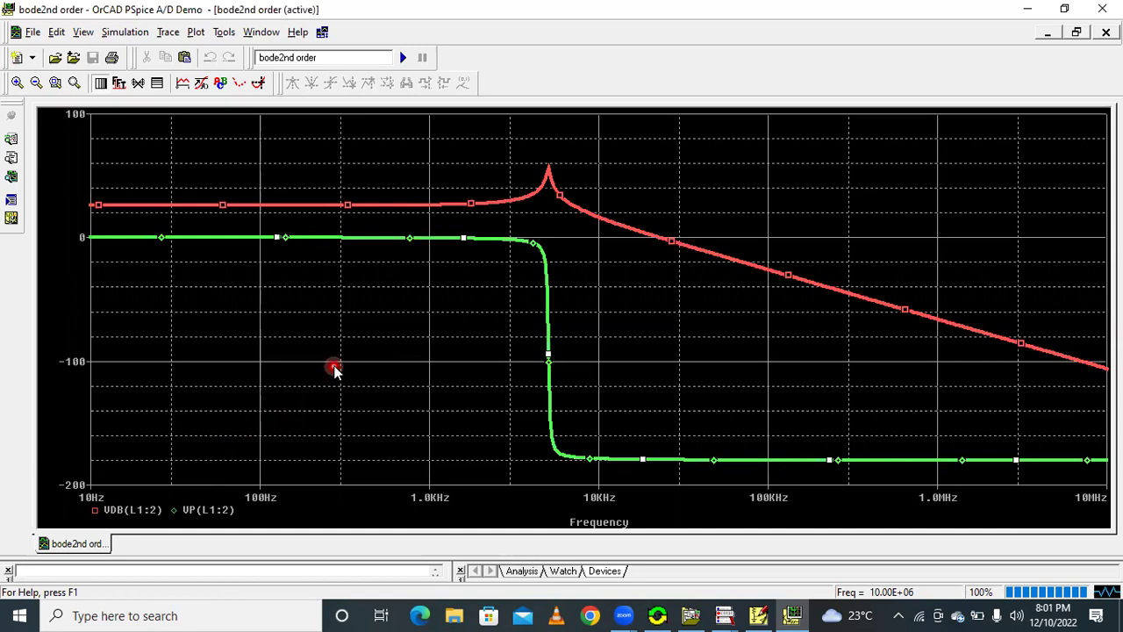
Step: Remove the VDB(L1:2) trace from the shared axis and plot it on an added second Y axis
click(133, 513)
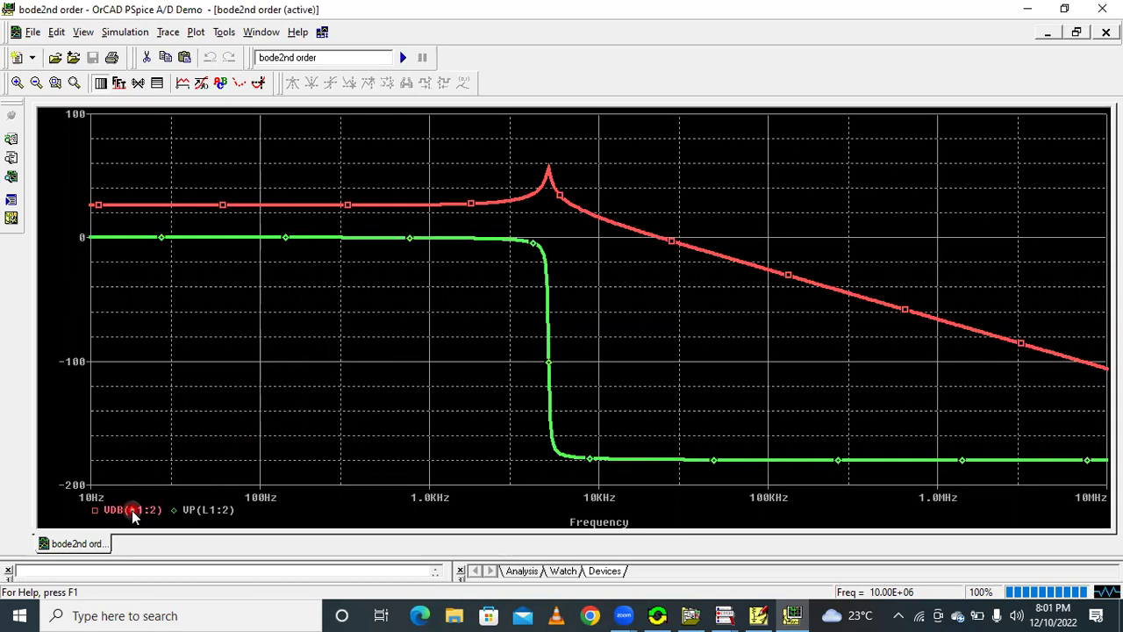
key(Delete)
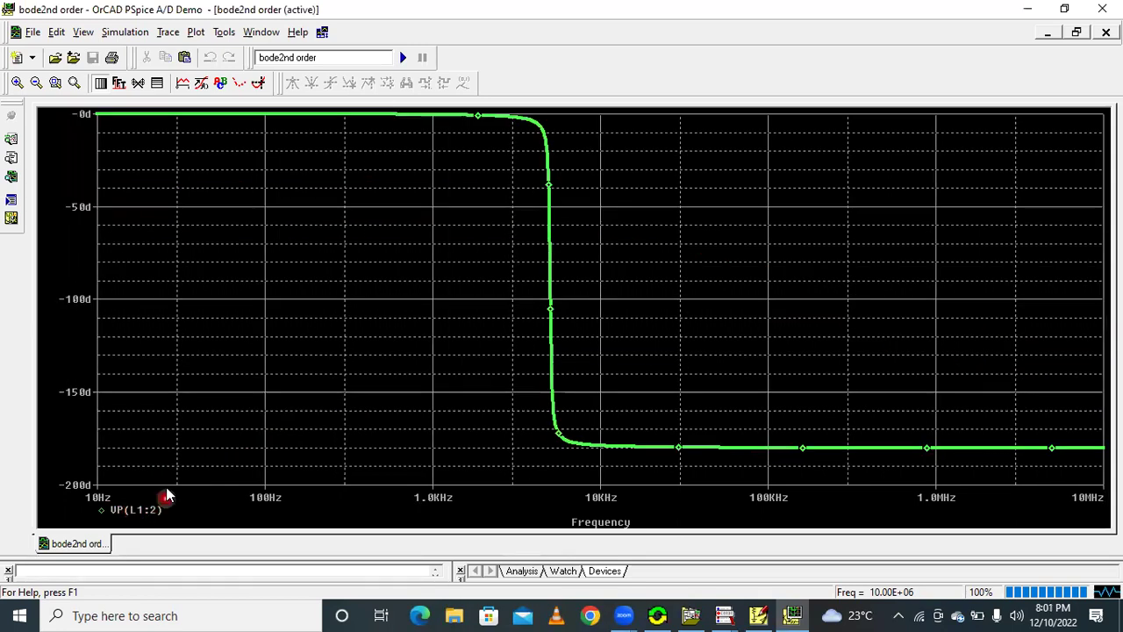
click(195, 33)
click(210, 68)
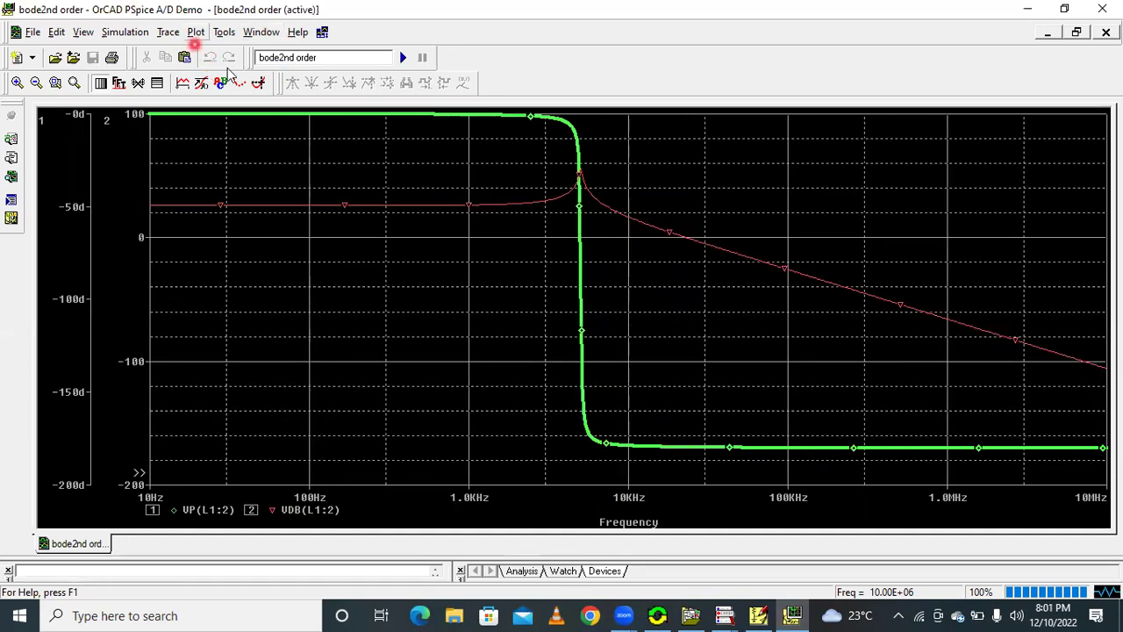
Step: Apply the fourth line width to the VDB(L1:2) trace on the second Y axis
right_click(629, 218)
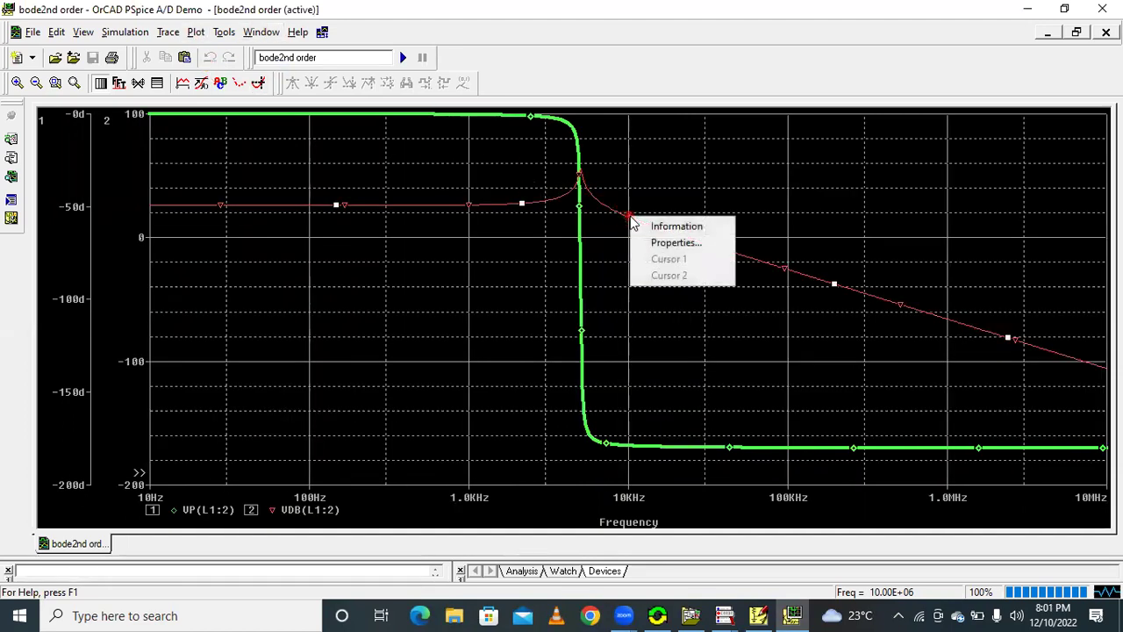
click(662, 240)
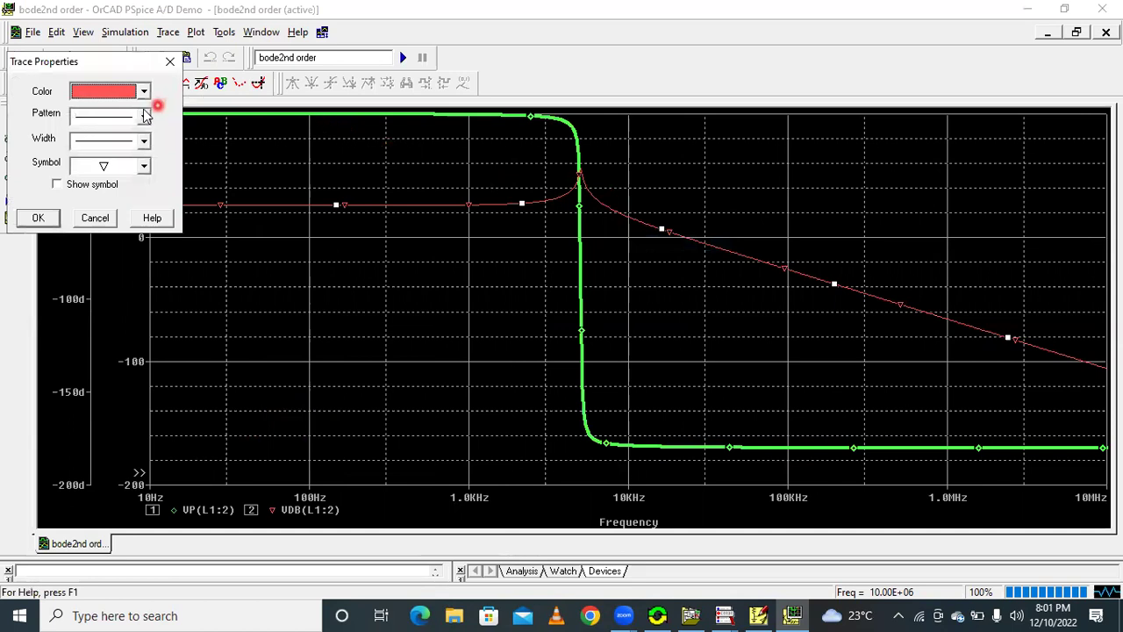
click(105, 140)
click(110, 202)
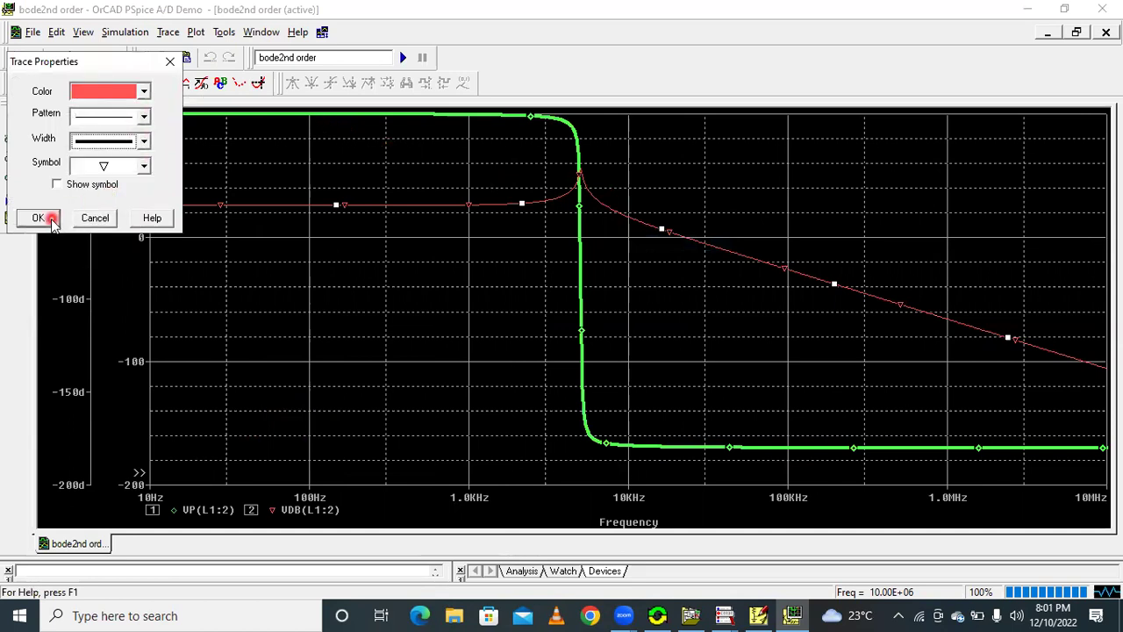
click(38, 217)
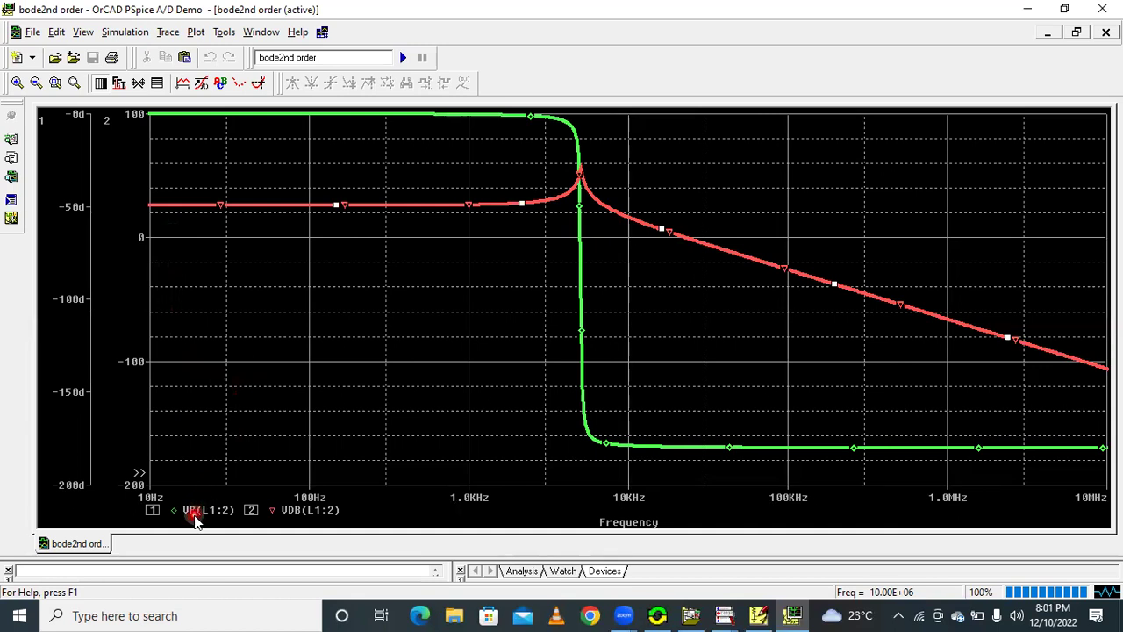
Step: Select the VP(L1:2) and VDB(L1:2) trace labels in turn to check each trace's Y axis
click(195, 518)
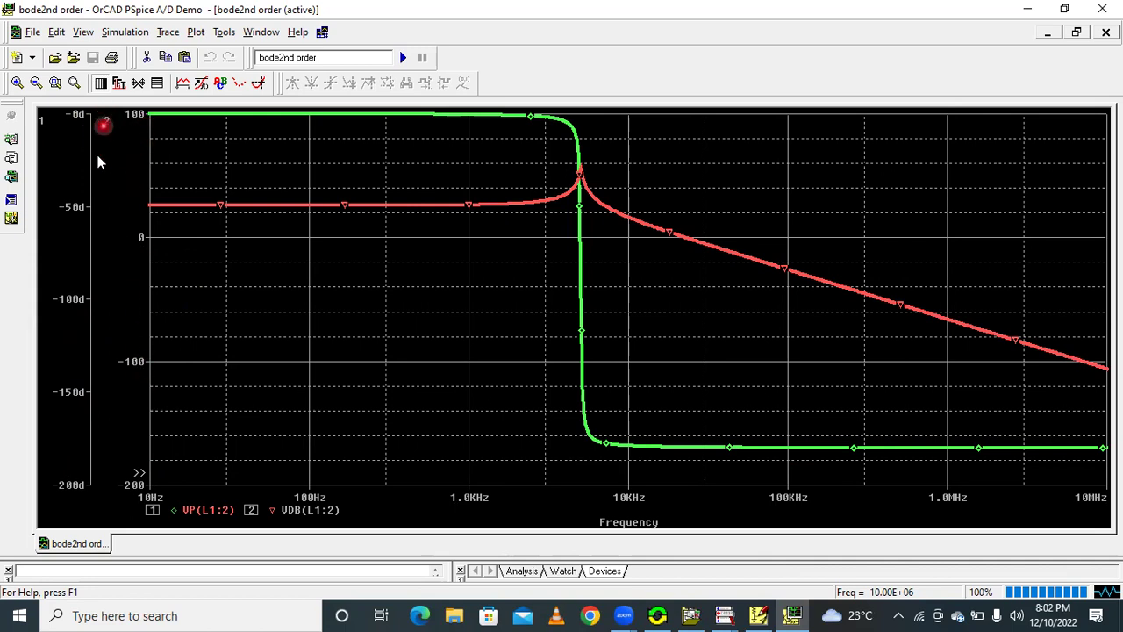
click(257, 509)
click(293, 516)
click(256, 516)
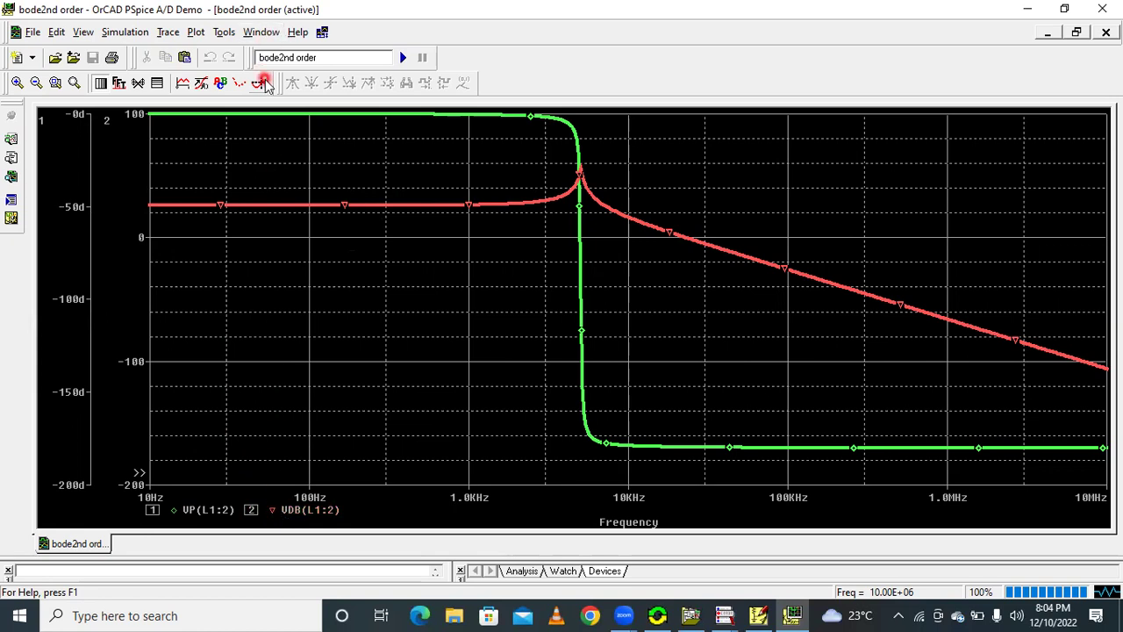
Step: Turn on the probe cursor, assign it to the VDB(L1:2) trace and place it where the magnitude crosses 0 dB
click(258, 83)
click(274, 510)
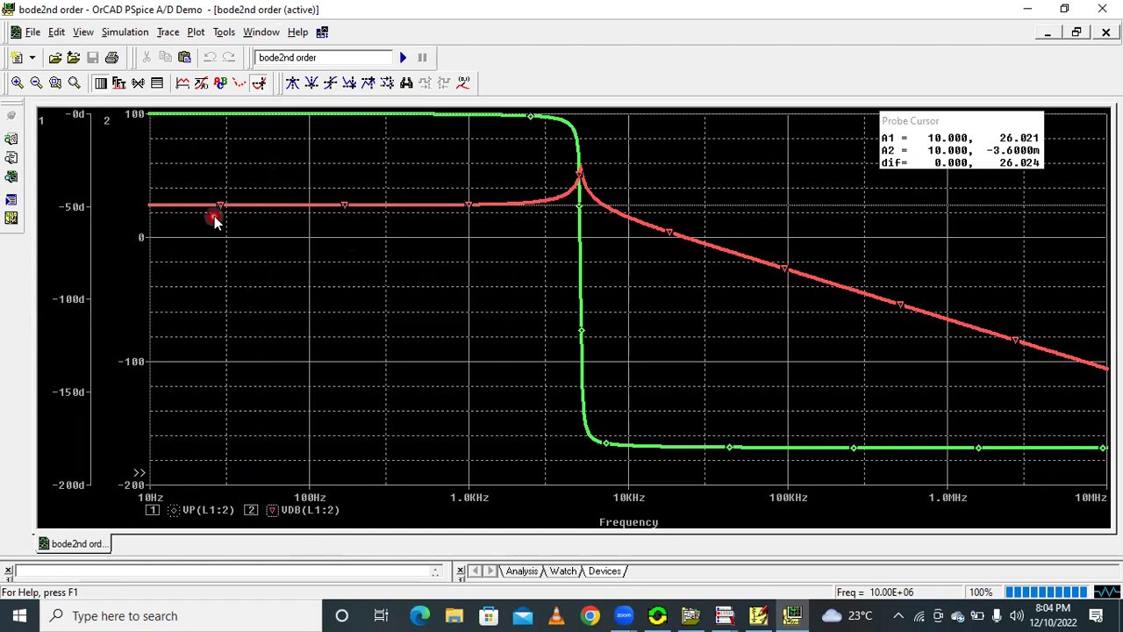
mouse_move(312, 211)
mouse_down()
mouse_move(512, 208)
mouse_move(587, 178)
mouse_move(619, 222)
mouse_move(674, 238)
mouse_move(181, 206)
mouse_move(266, 217)
mouse_move(279, 213)
mouse_move(260, 208)
mouse_move(292, 203)
mouse_move(382, 209)
mouse_up()
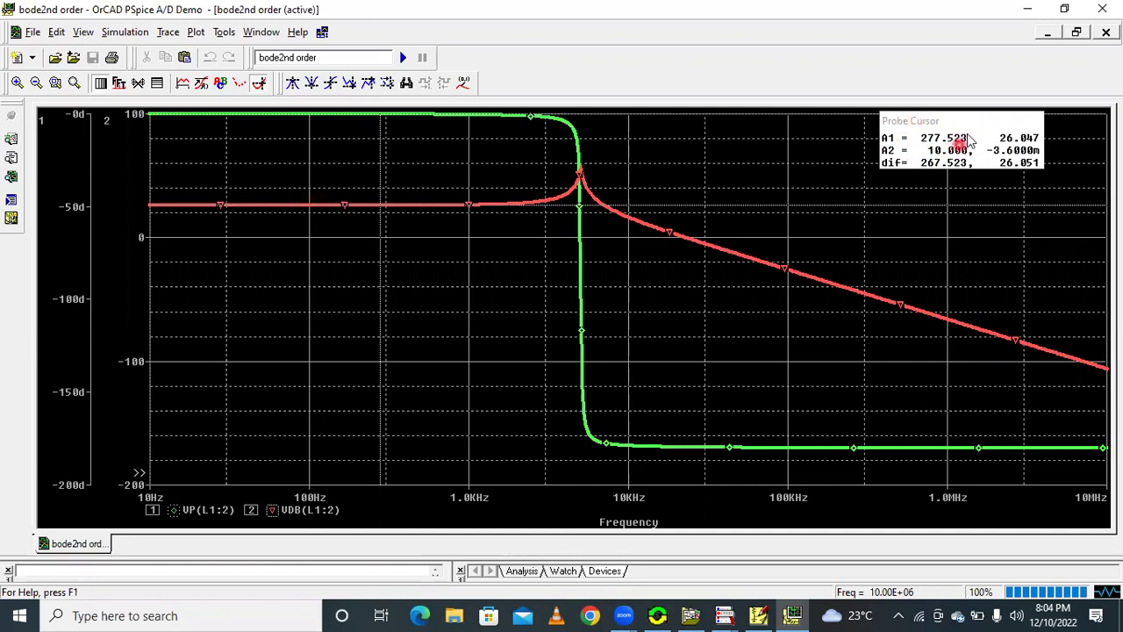
drag(181, 205, 352, 210)
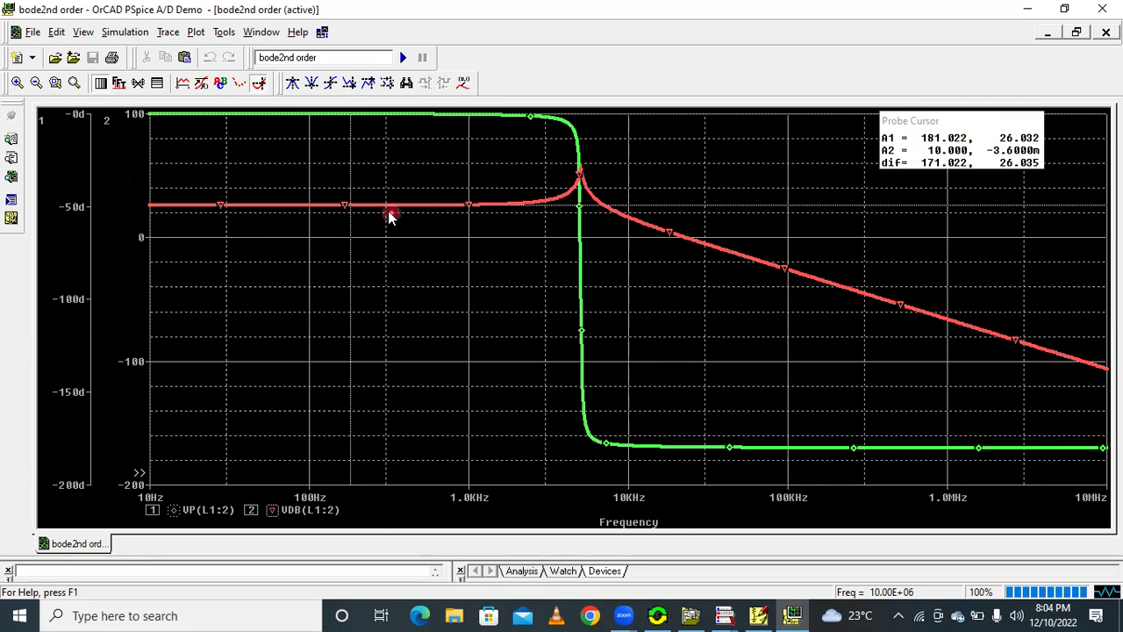
click(351, 207)
mouse_move(349, 209)
mouse_down()
mouse_move(253, 195)
mouse_move(153, 208)
mouse_move(413, 209)
mouse_move(544, 201)
mouse_move(579, 180)
mouse_move(609, 215)
mouse_move(686, 239)
mouse_up()
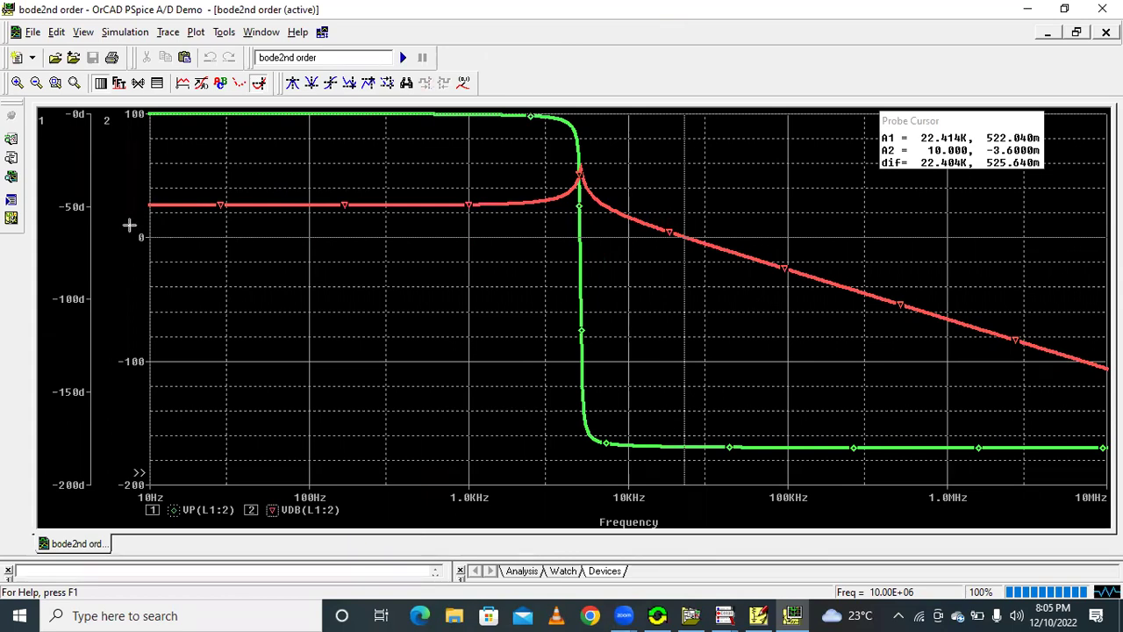
drag(125, 217, 163, 255)
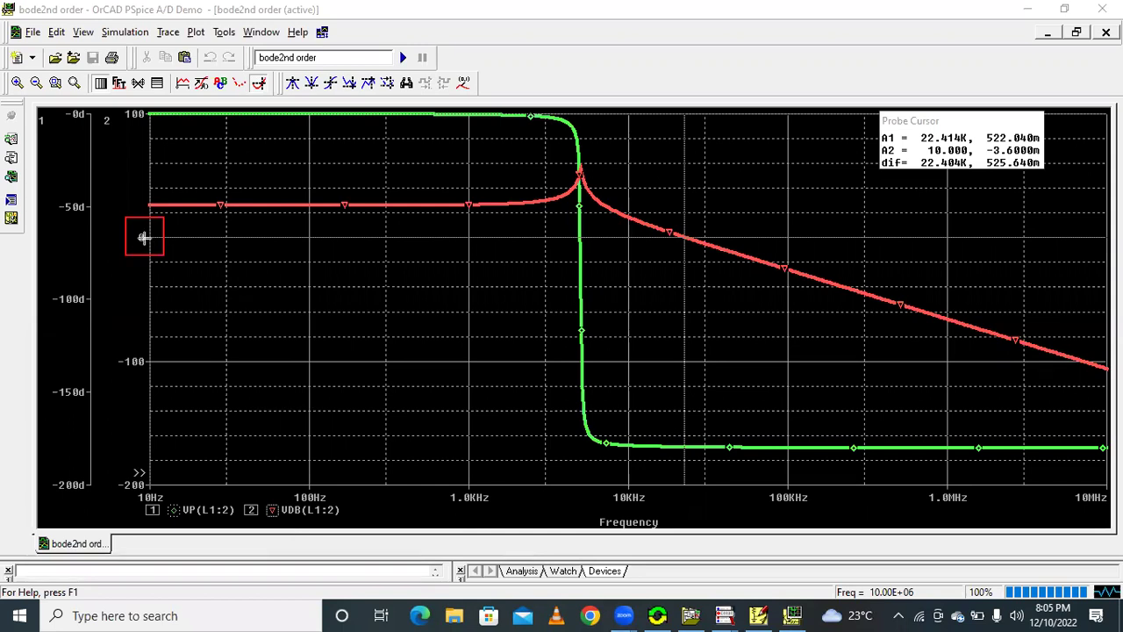
drag(144, 237, 686, 240)
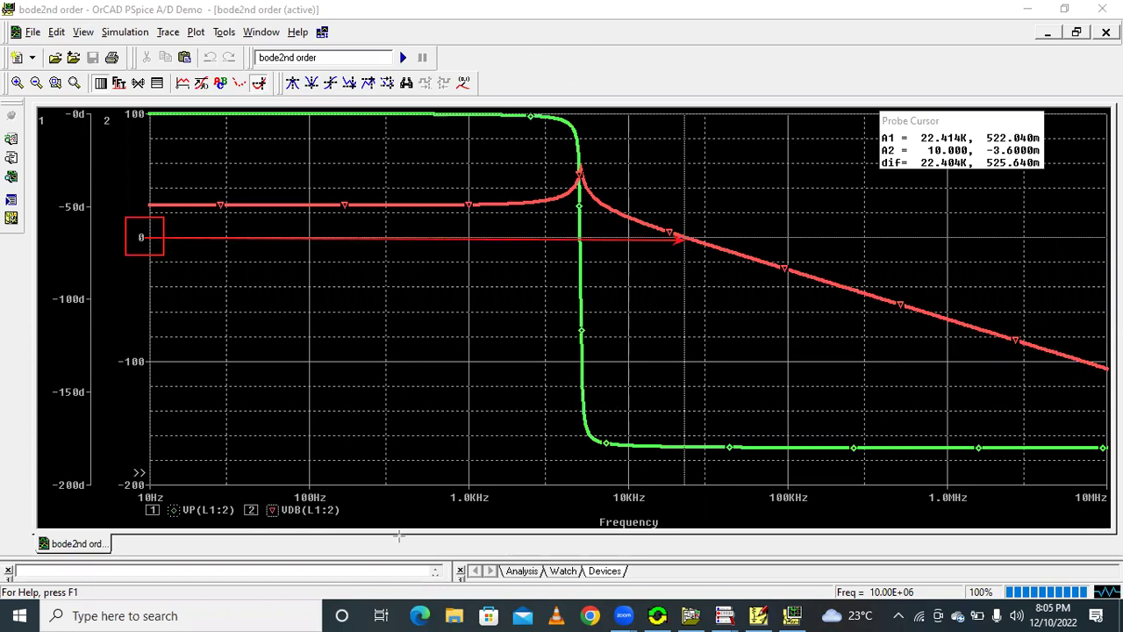
click(138, 239)
drag(682, 238, 684, 482)
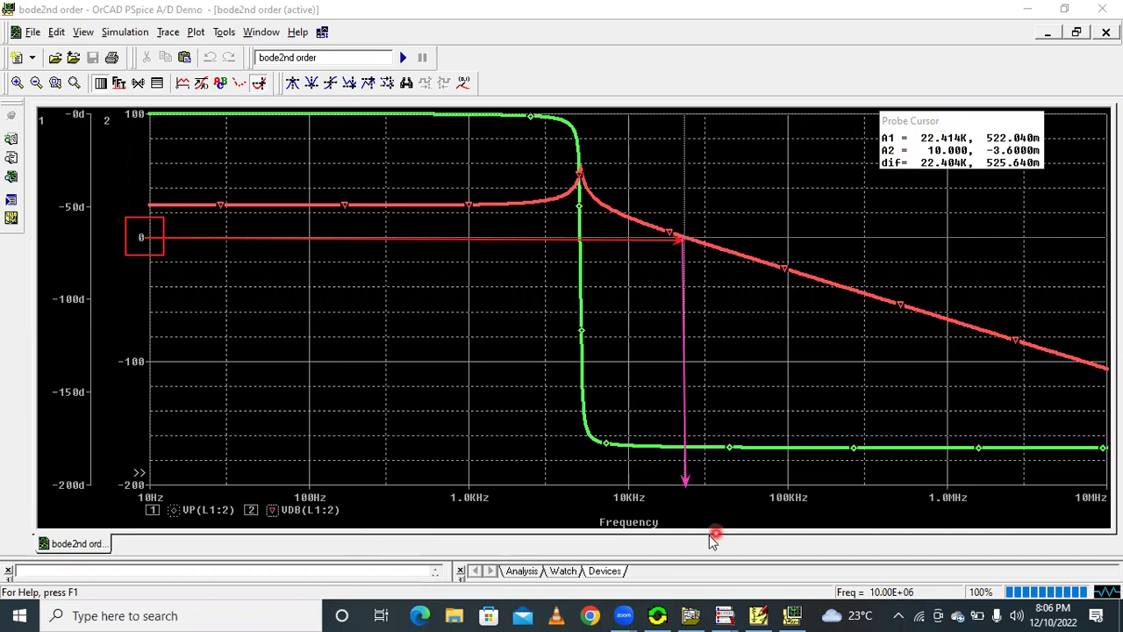
click(635, 534)
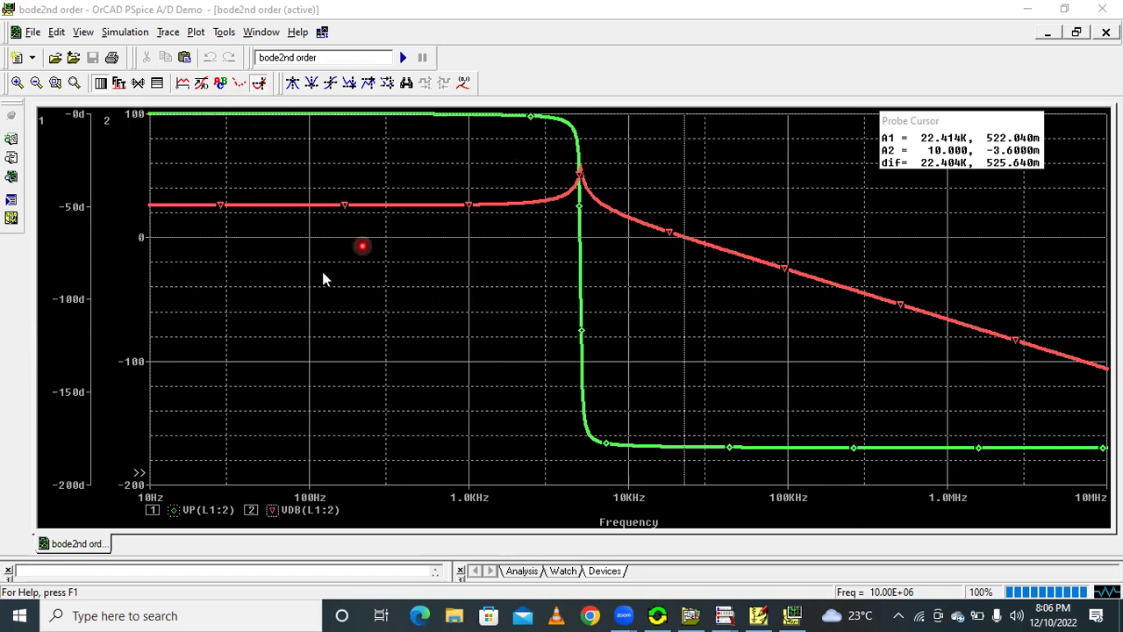
Step: Assign the probe cursor to the VP(L1:2) trace, sample its flat low-frequency section, and restart the cursor display
click(175, 511)
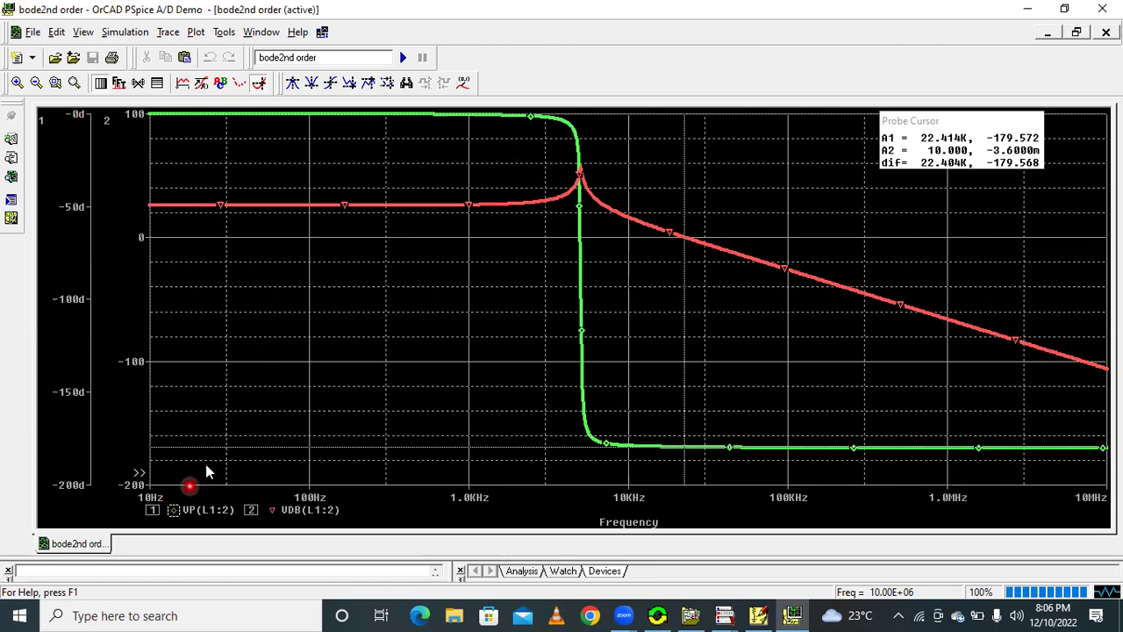
click(316, 121)
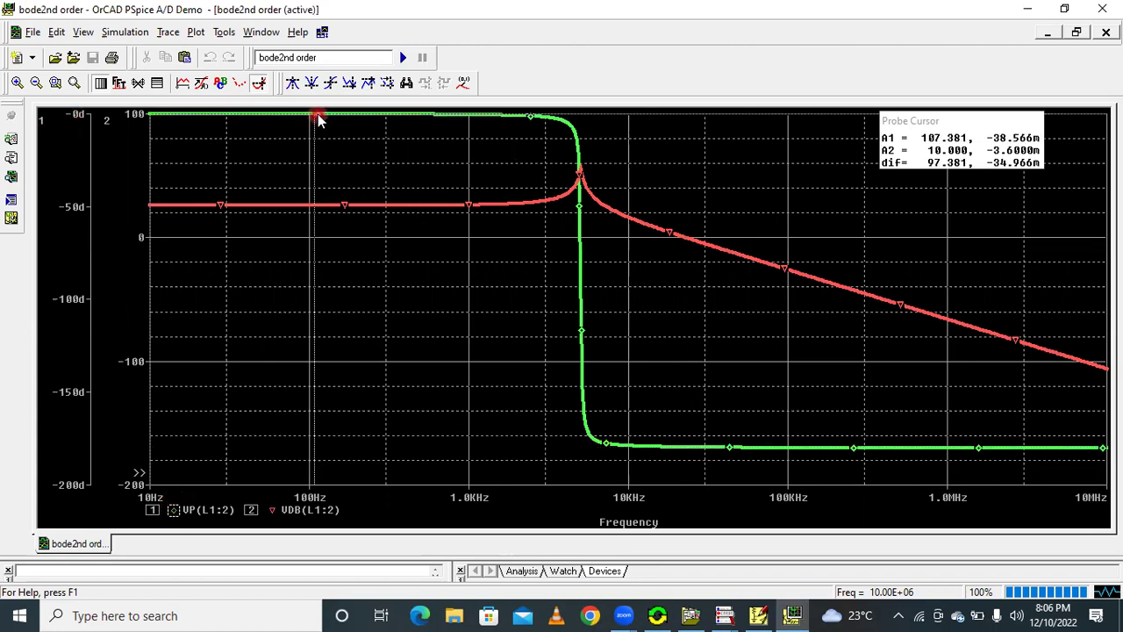
click(418, 118)
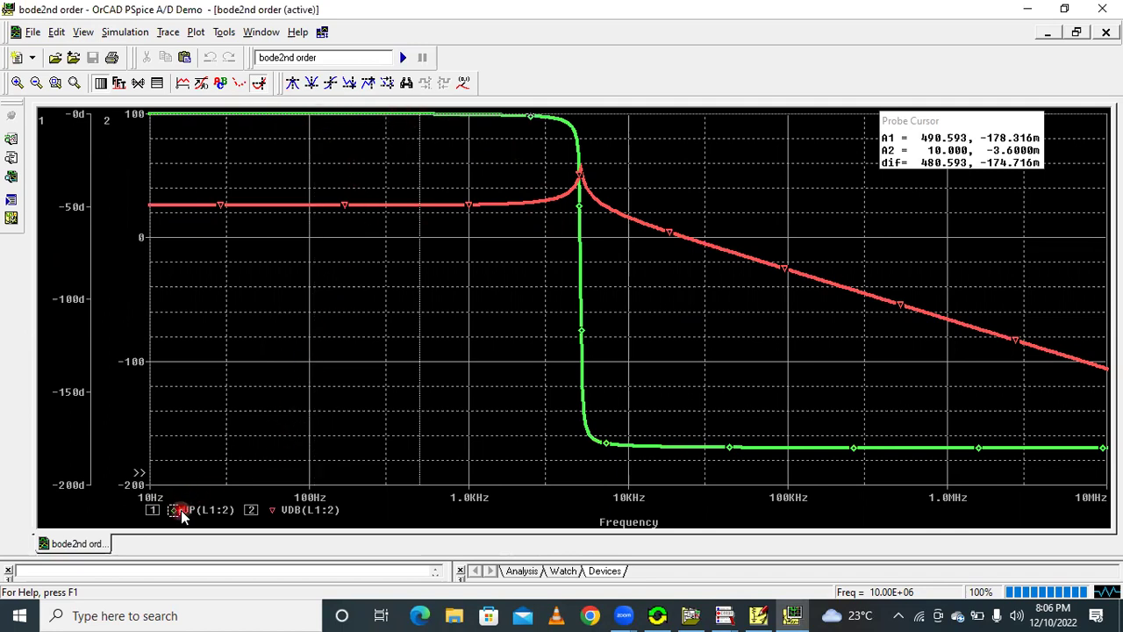
click(258, 83)
click(258, 83)
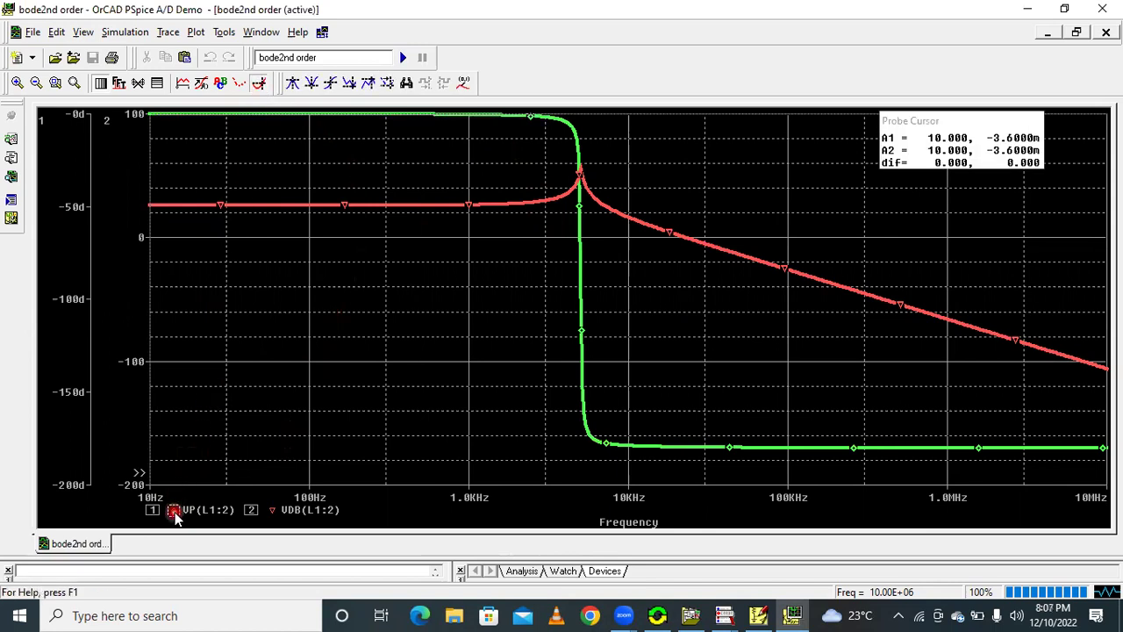
Step: Read the VP(L1:2) phase with the probe cursor down the steep drop near 5 kHz, ending at about 6 kHz
click(572, 134)
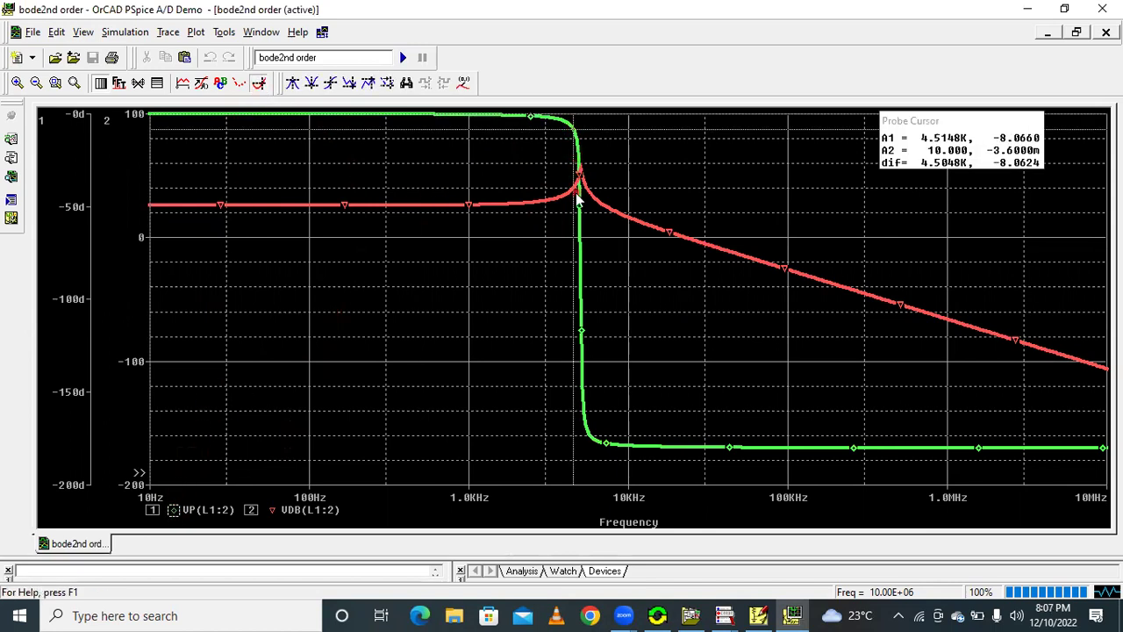
mouse_move(582, 158)
mouse_down()
mouse_move(596, 431)
mouse_move(651, 451)
mouse_move(722, 454)
mouse_move(711, 396)
mouse_move(634, 447)
mouse_move(603, 443)
mouse_move(584, 394)
mouse_move(579, 266)
mouse_move(589, 295)
mouse_move(584, 283)
mouse_up()
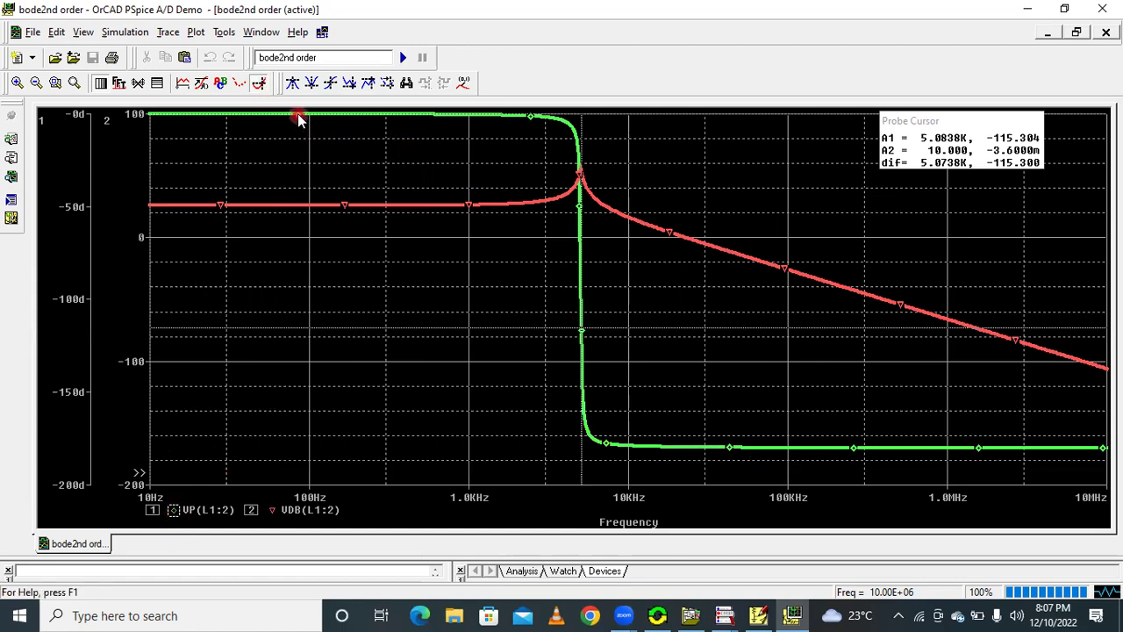
mouse_move(371, 114)
mouse_down()
mouse_move(580, 125)
mouse_move(593, 437)
mouse_up()
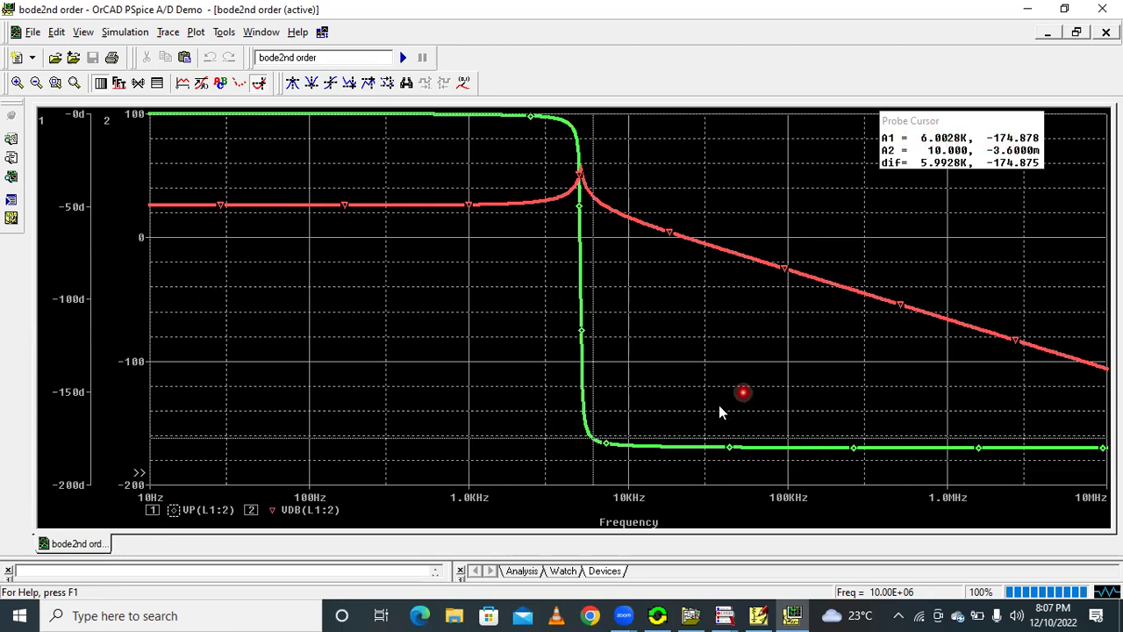
Step: Search the high-frequency plateau of VP(L1:2) with the probe cursor for the -180° phase point, ending at about 752 kHz
mouse_move(596, 444)
mouse_down()
mouse_move(873, 448)
mouse_move(799, 461)
mouse_move(852, 453)
mouse_up()
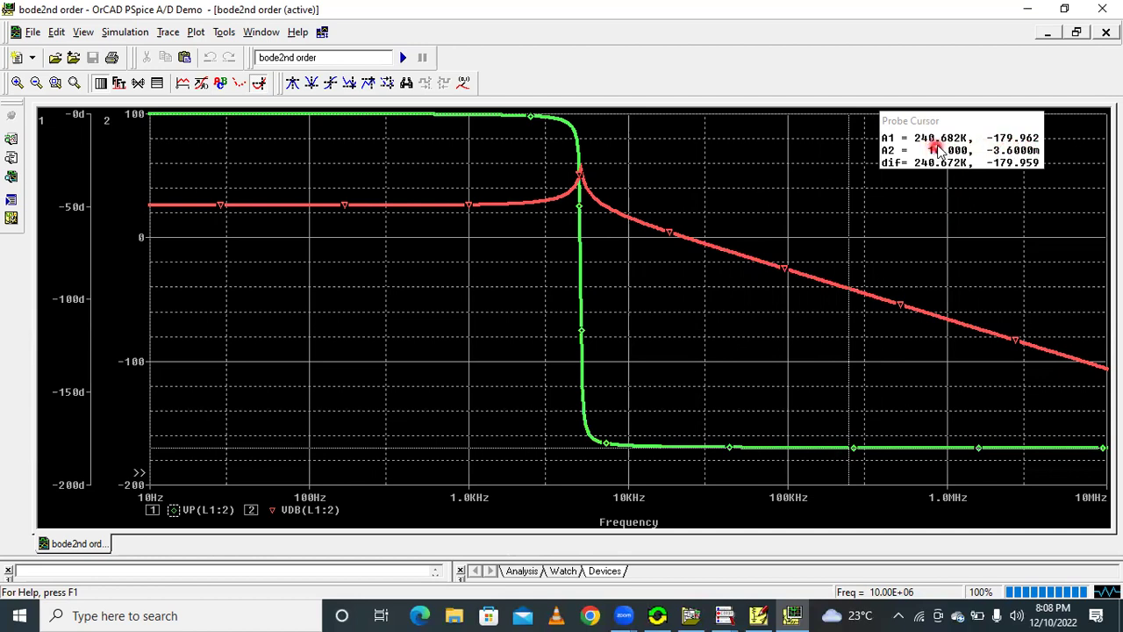
click(846, 452)
drag(846, 449, 669, 446)
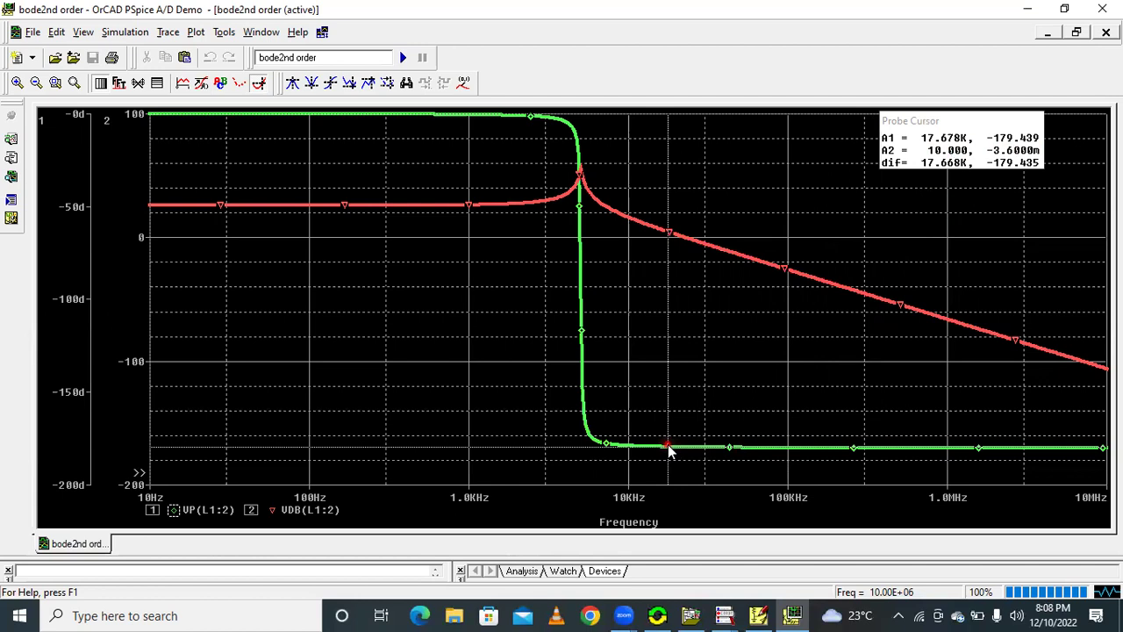
drag(668, 444, 947, 447)
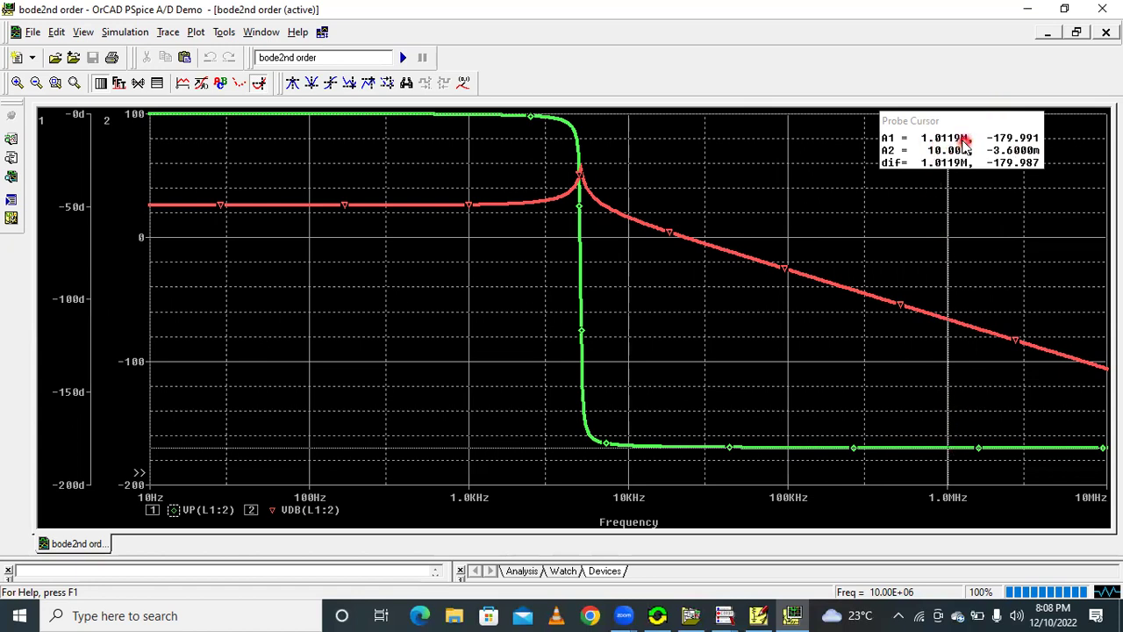
click(921, 448)
click(909, 447)
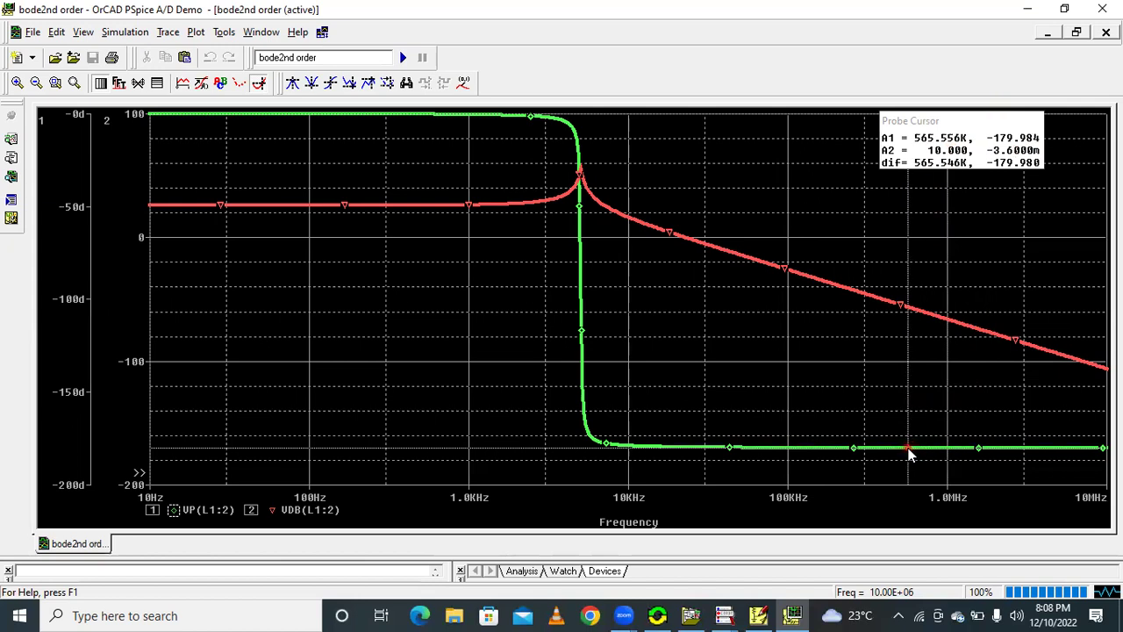
drag(909, 452, 928, 452)
click(928, 452)
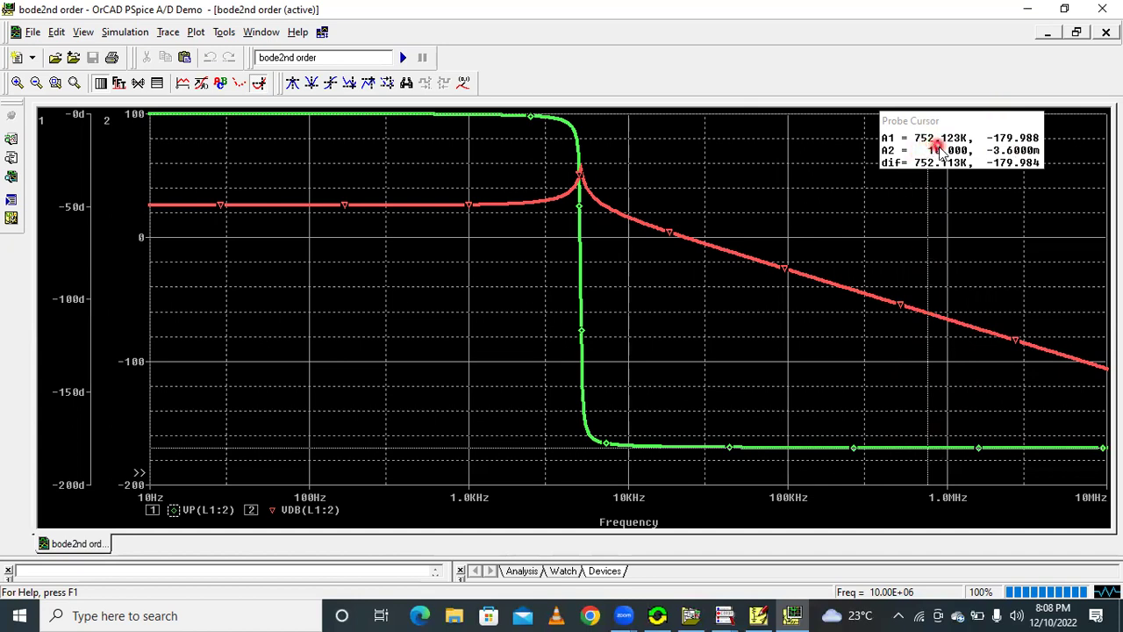
Step: Place the VP(L1:2) probe cursor at about 857 kHz on the high-frequency phase plateau
click(893, 431)
click(151, 448)
mouse_move(420, 447)
mouse_down()
mouse_move(965, 447)
mouse_move(925, 447)
mouse_move(929, 481)
mouse_up()
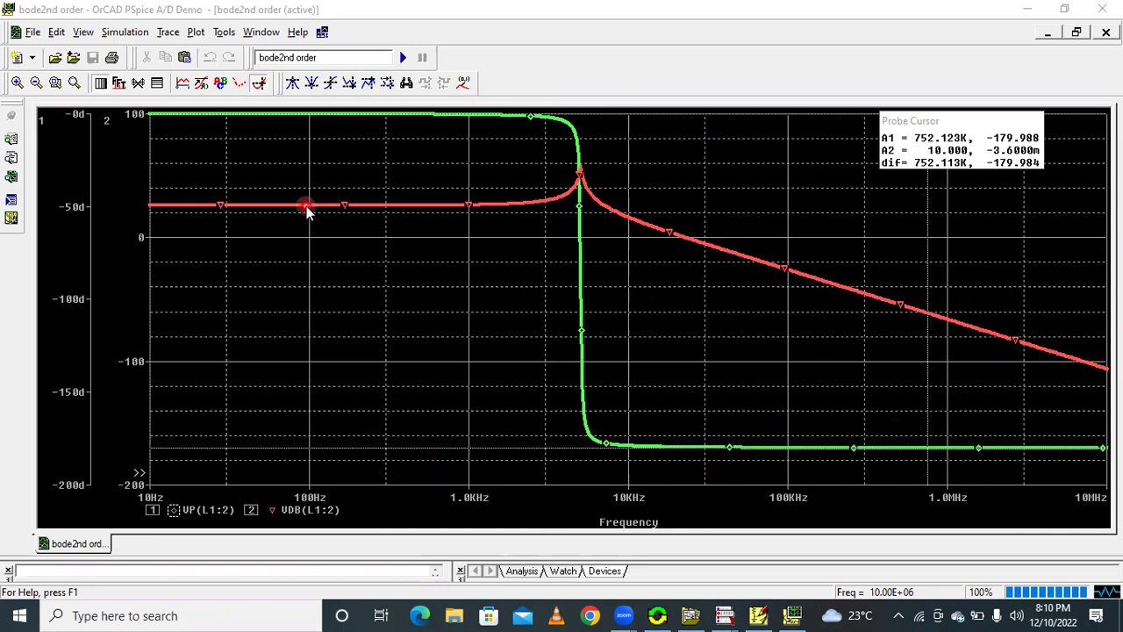
mouse_move(567, 115)
mouse_down()
mouse_move(586, 206)
mouse_move(584, 339)
mouse_move(717, 447)
mouse_move(937, 451)
mouse_up()
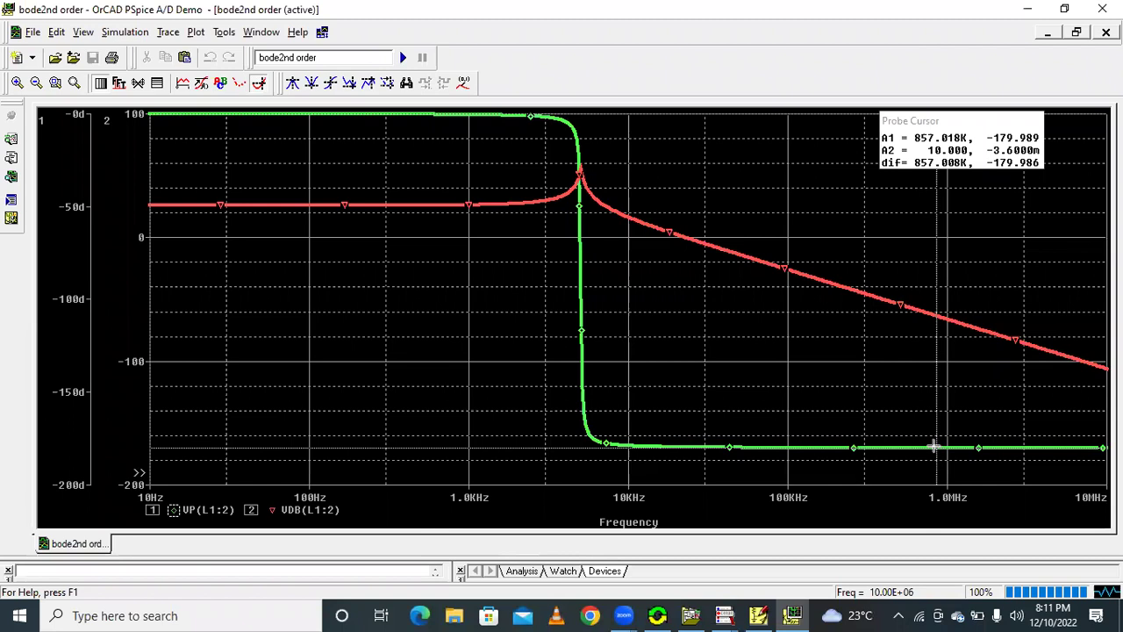
drag(935, 445, 937, 317)
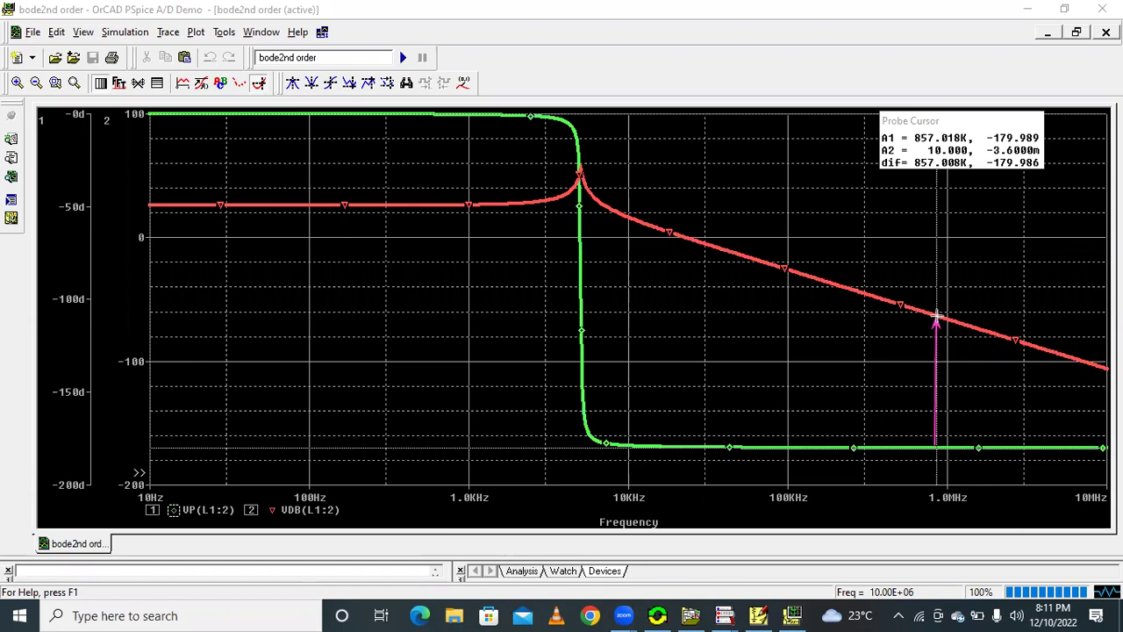
drag(937, 314, 936, 314)
drag(149, 237, 938, 238)
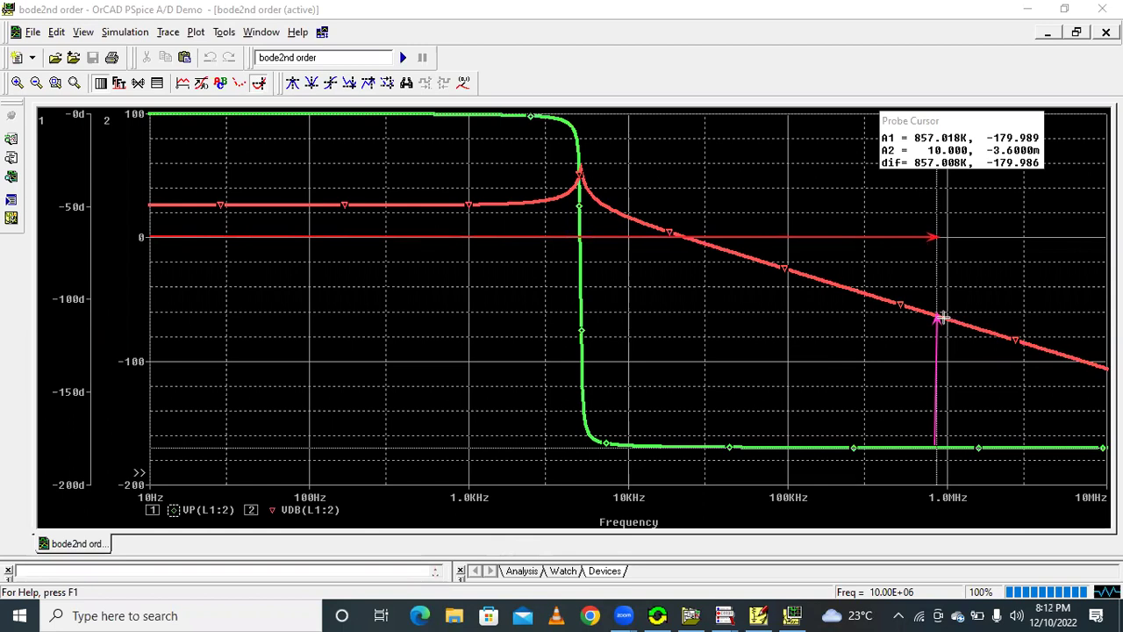
mouse_move(939, 238)
mouse_down()
mouse_move(940, 316)
mouse_move(942, 243)
mouse_up()
drag(682, 237, 680, 486)
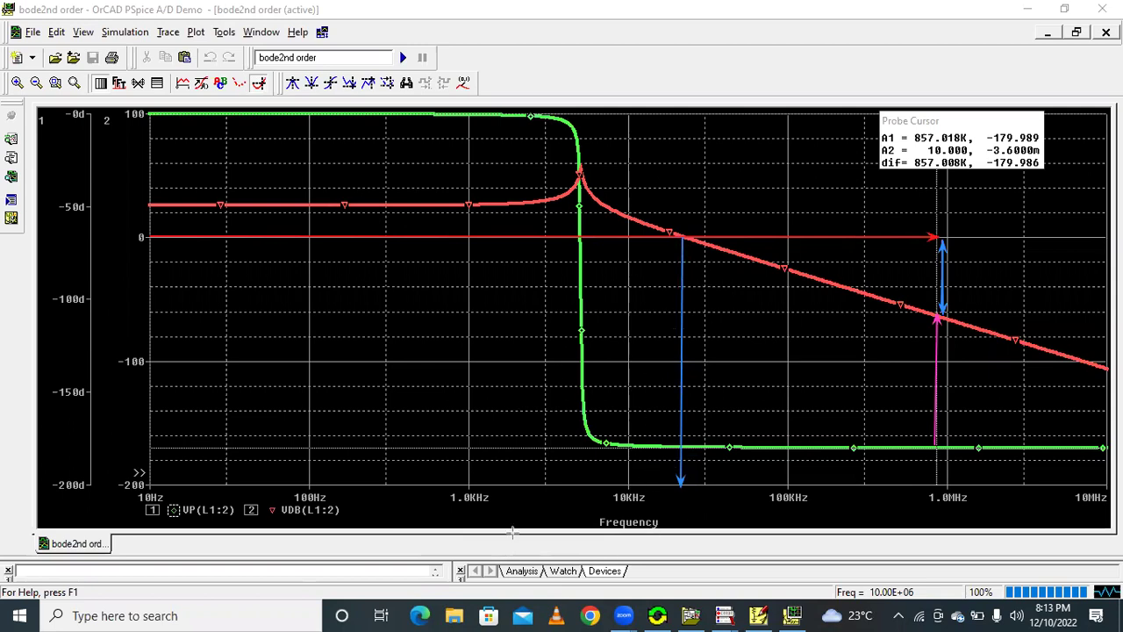